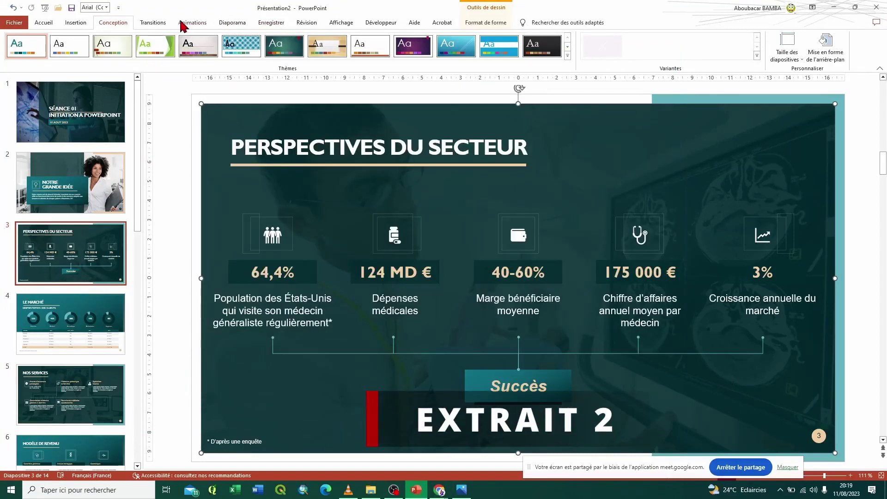
# Look over the Transitions, Animations, Diaporama and Enregistrer tabs, selecting slide 3's people icon and background shape.
pyautogui.click(148, 24)
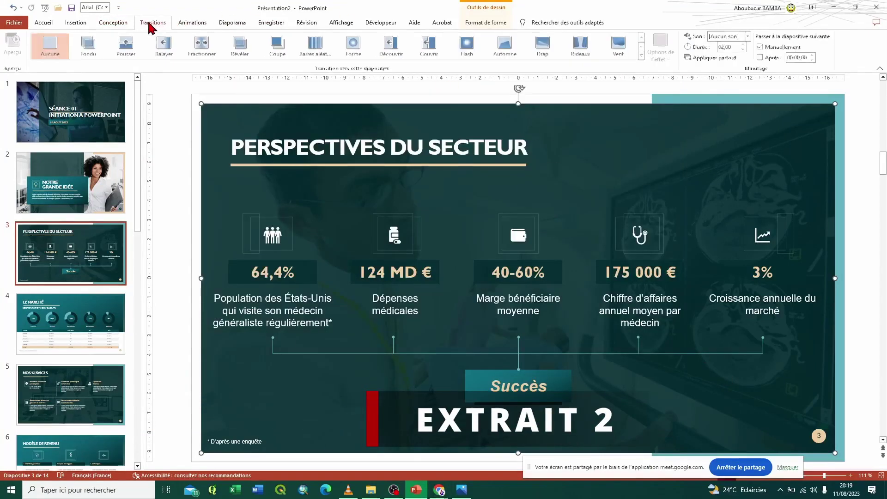
pyautogui.click(191, 24)
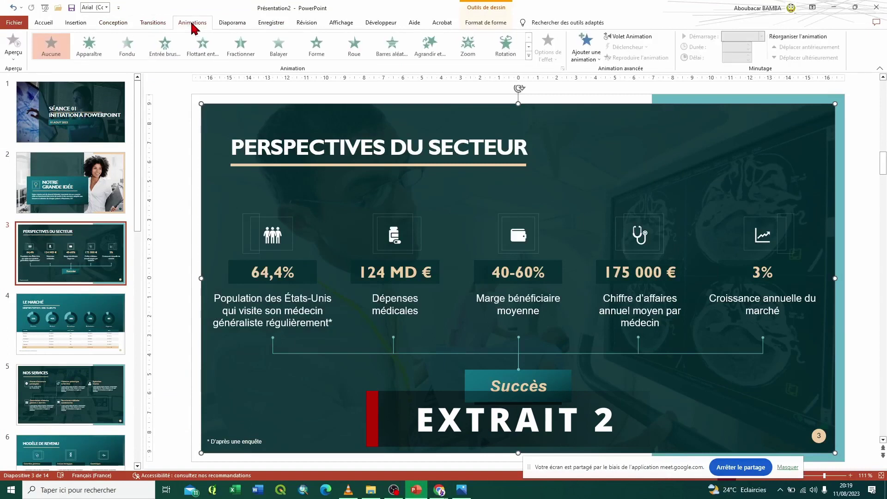
pyautogui.click(166, 26)
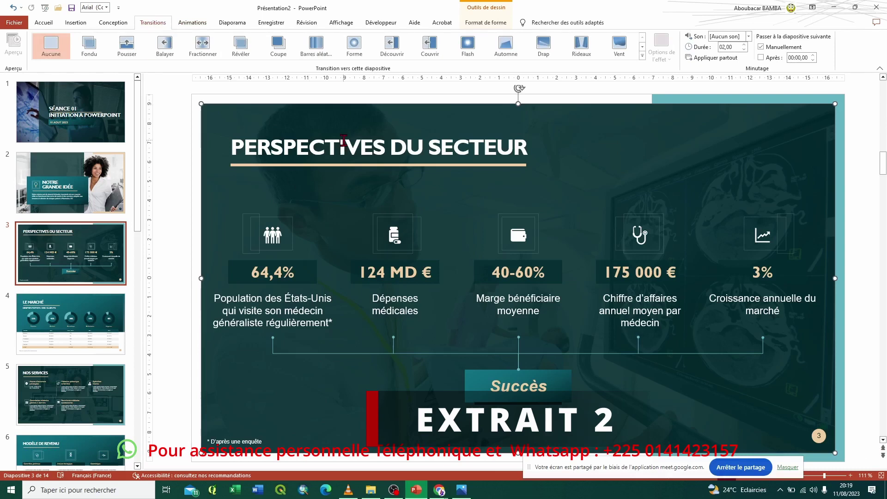
pyautogui.click(273, 234)
pyautogui.click(406, 249)
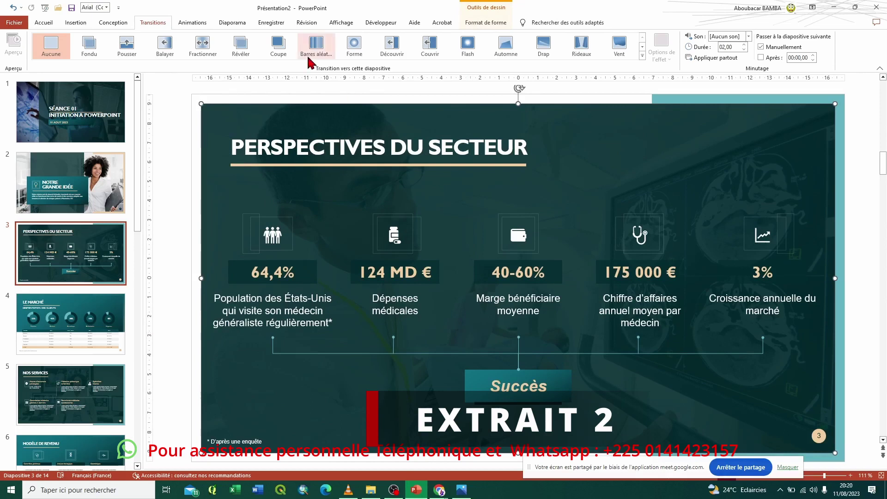
pyautogui.click(233, 23)
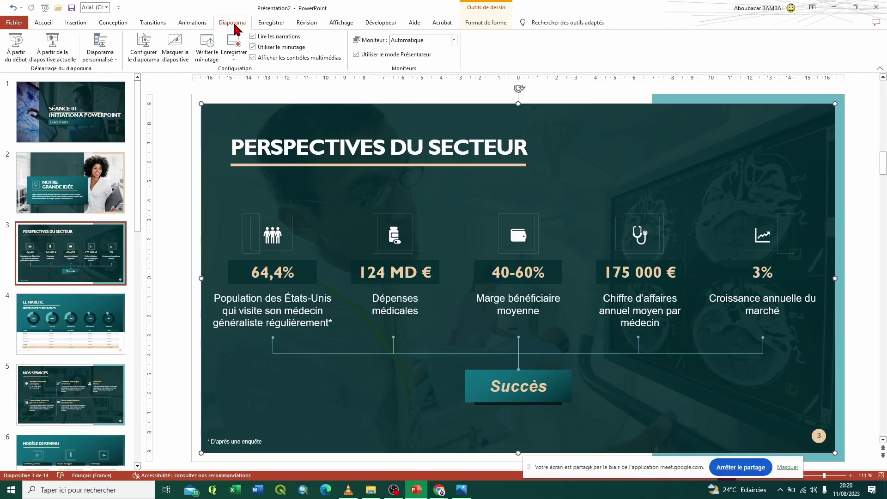
pyautogui.click(268, 24)
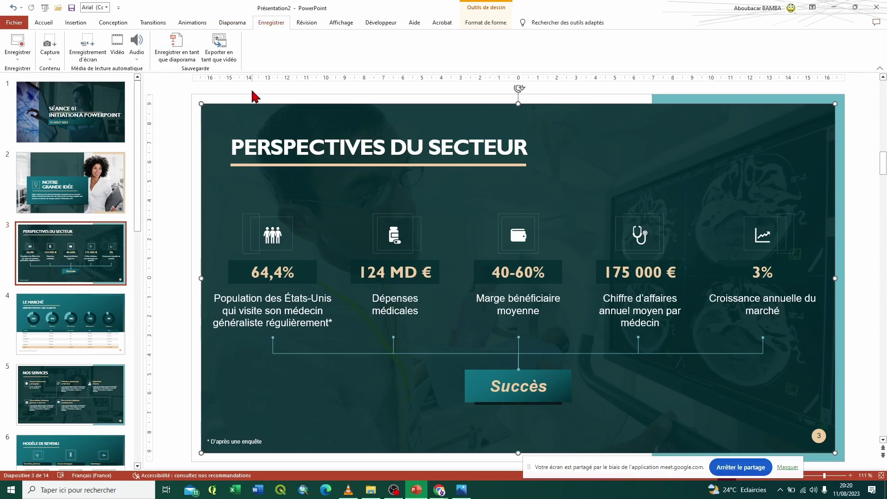
# In Photos, step through the sample images from Polygone.PNG to Croissant.PNG, then return to PowerPoint.
pyautogui.click(461, 489)
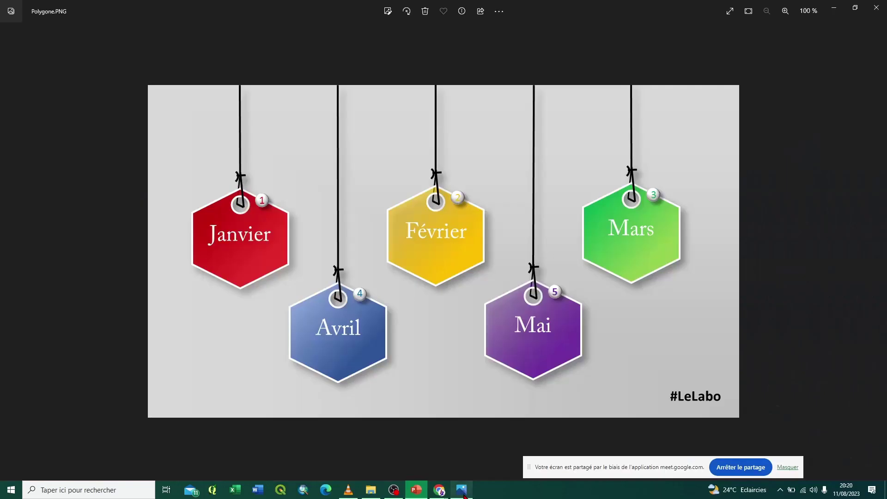
pyautogui.press('Right')
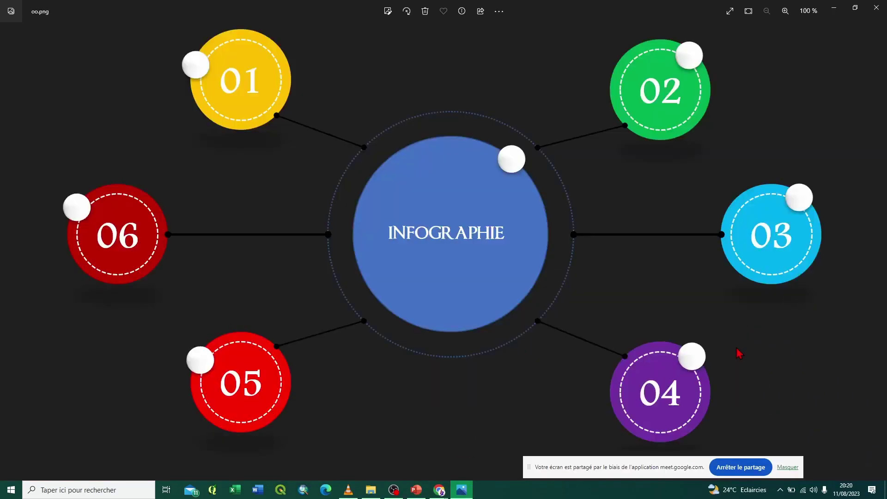
pyautogui.press('Right')
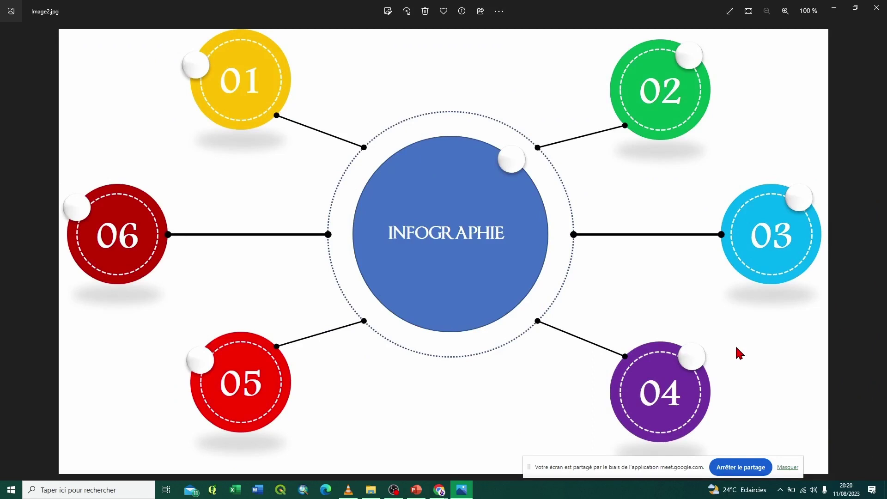
pyautogui.press('Right')
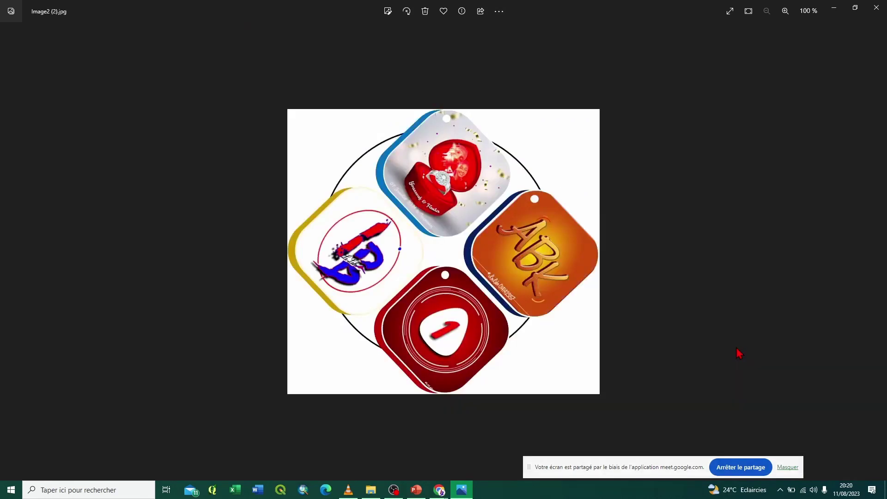
pyautogui.press('Right')
pyautogui.press('Right')
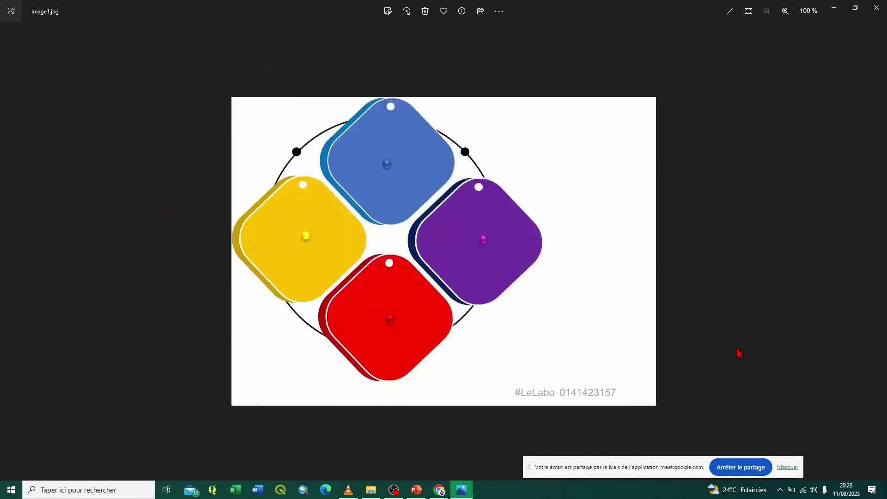
pyautogui.press('Right')
pyautogui.press('Right')
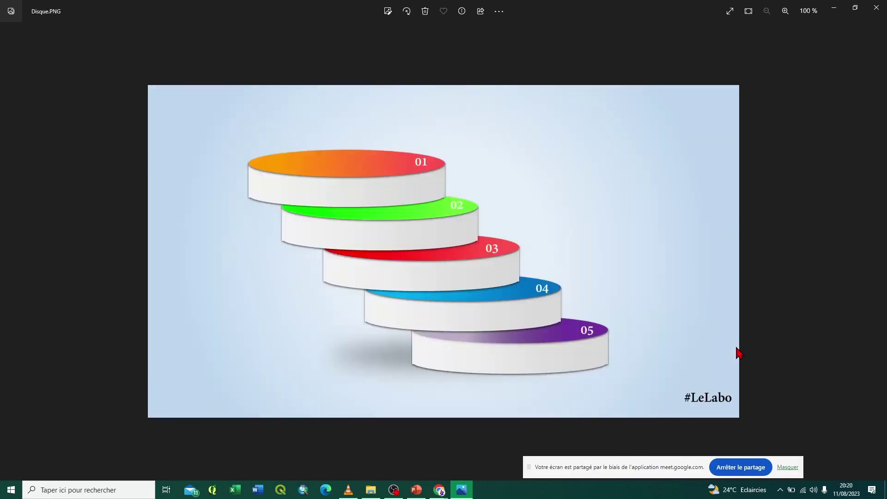
pyautogui.press('Right')
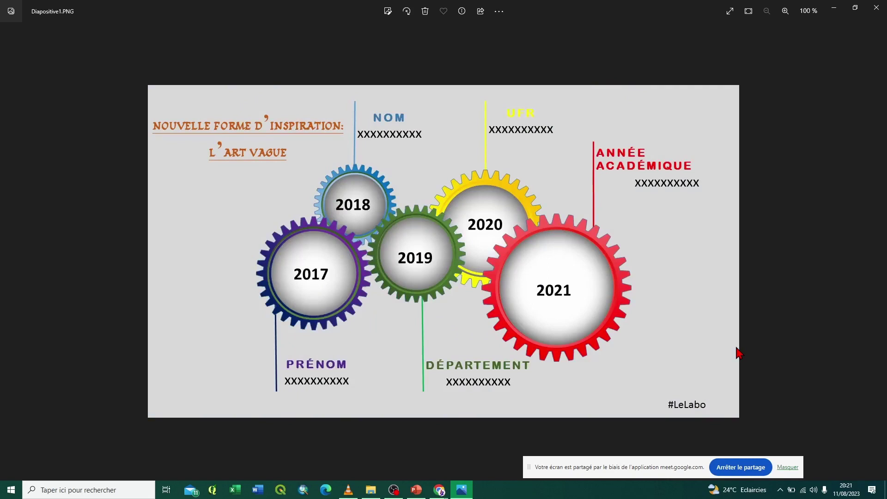
pyautogui.press('Right')
pyautogui.press('Right')
pyautogui.press('Right')
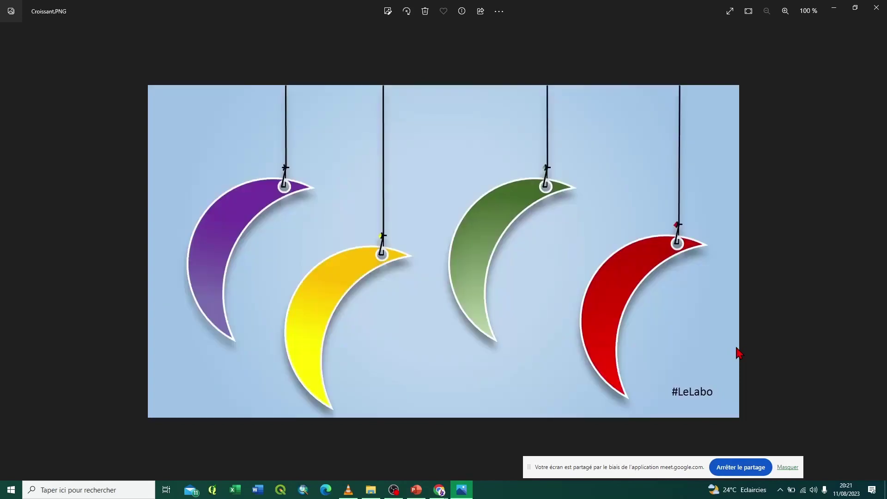
pyautogui.click(415, 490)
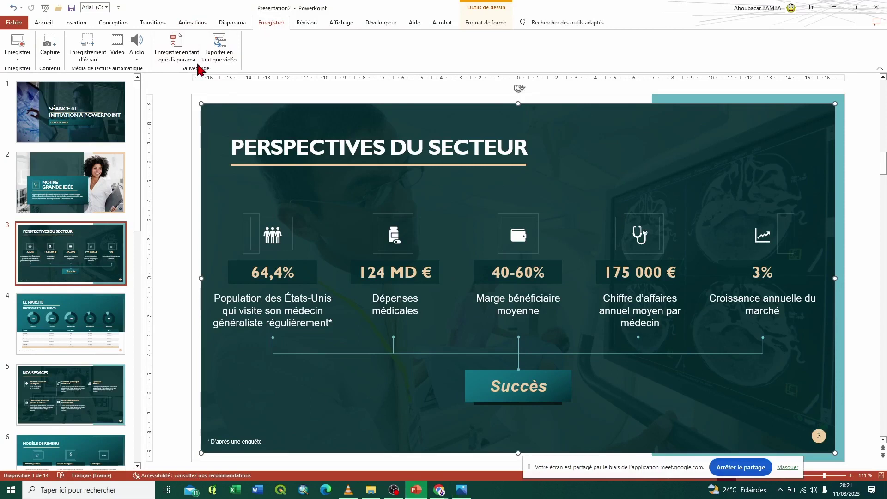
# Look over the Révision, Affichage and Développeur tabs, then switch to the Google Meet call in Chrome.
pyautogui.click(305, 23)
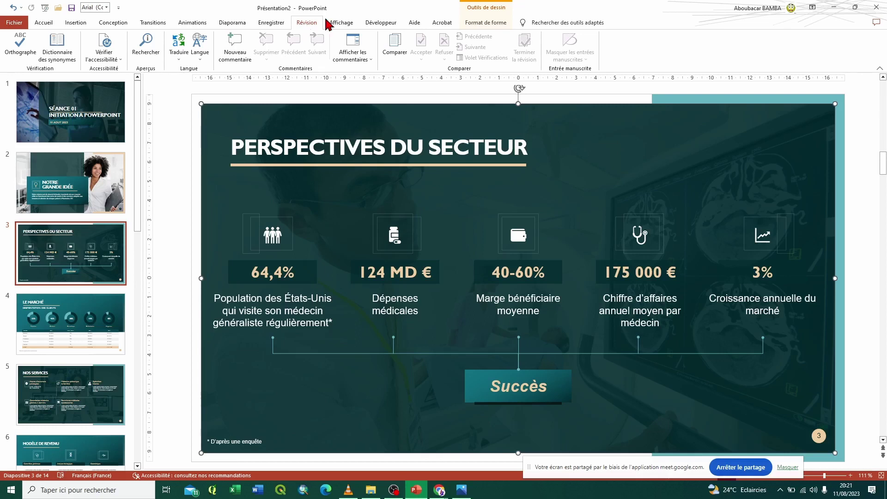
pyautogui.click(350, 26)
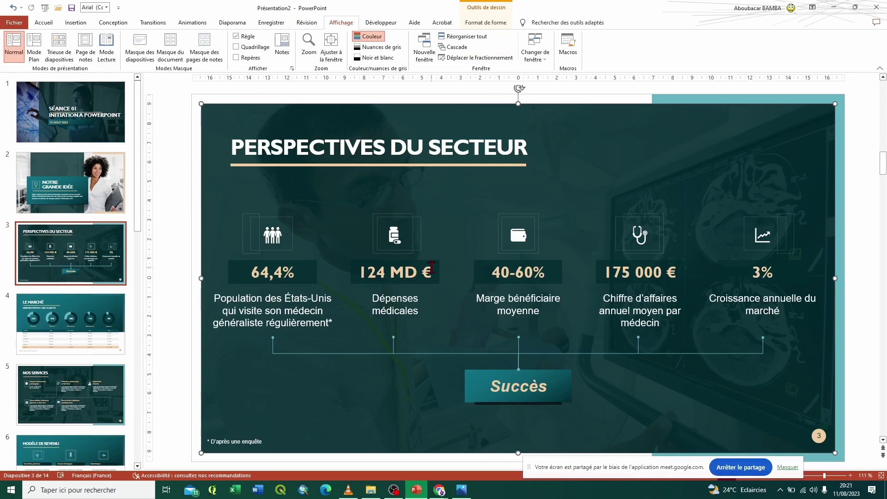
pyautogui.click(381, 22)
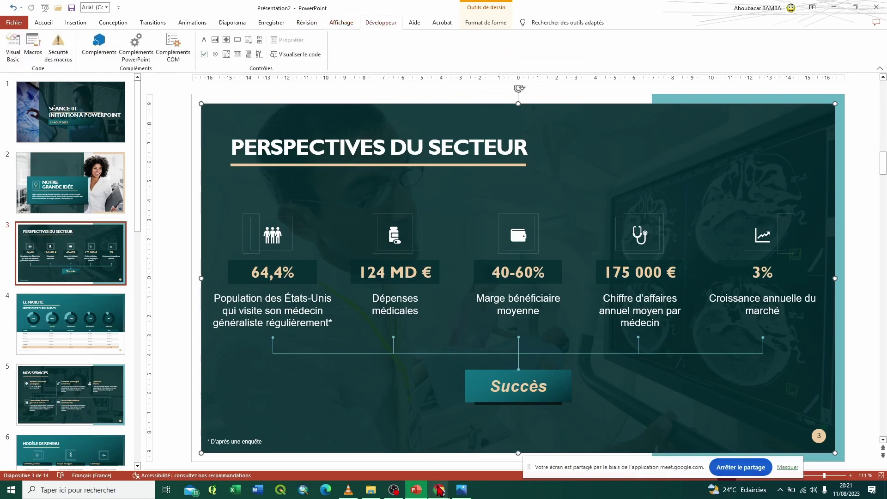
pyautogui.moveTo(440, 489)
pyautogui.click(413, 462)
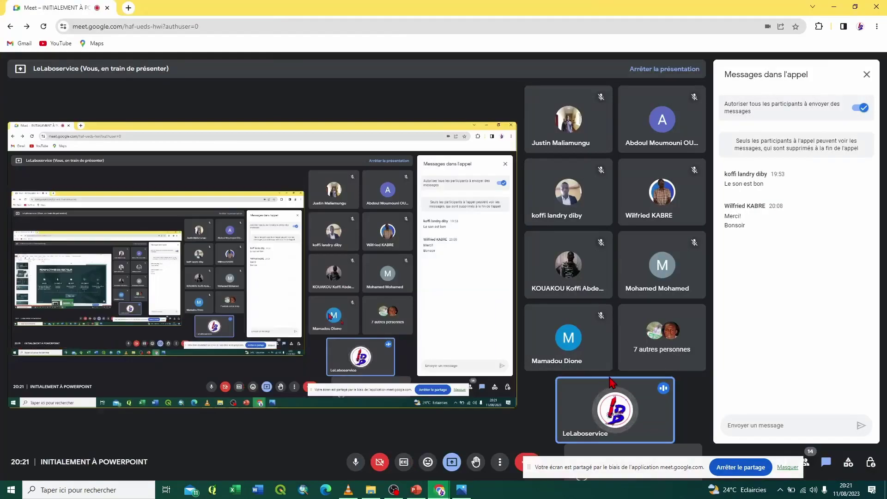
# Move the sharing notice aside, admit the waiting participant with Accepter, and return to PowerPoint.
pyautogui.moveTo(702, 474); pyautogui.dragTo(654, 330)
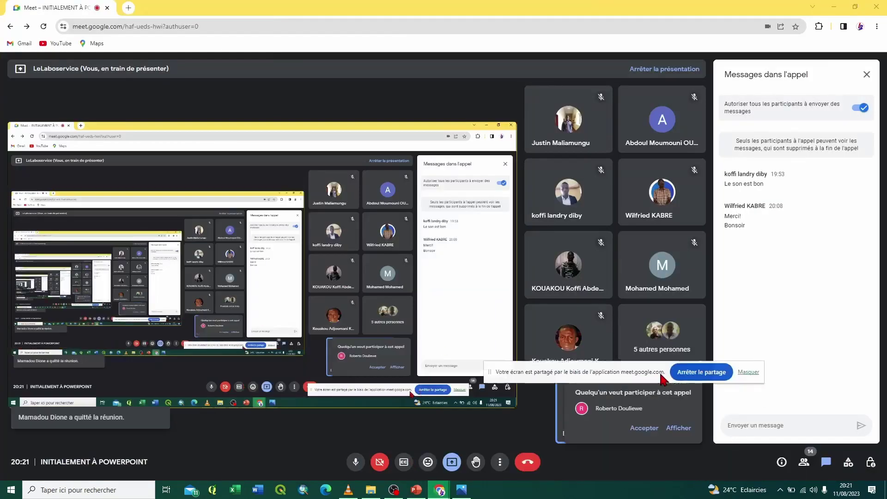
pyautogui.click(640, 428)
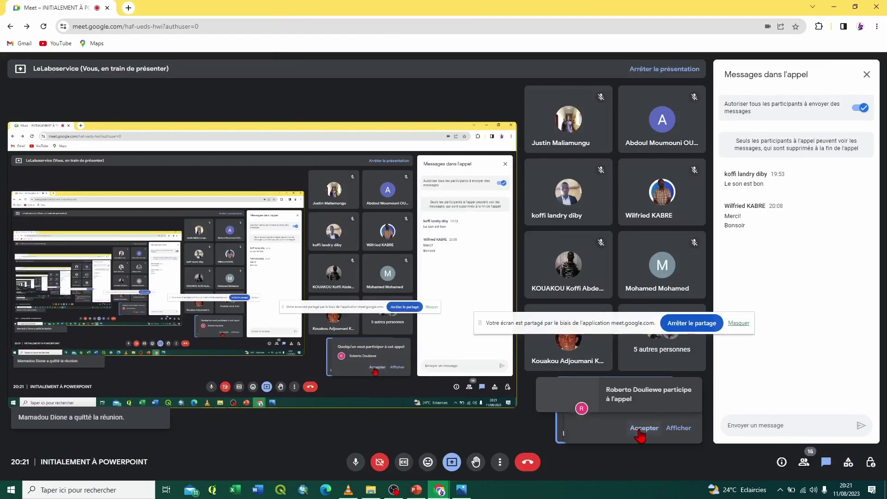
pyautogui.click(417, 491)
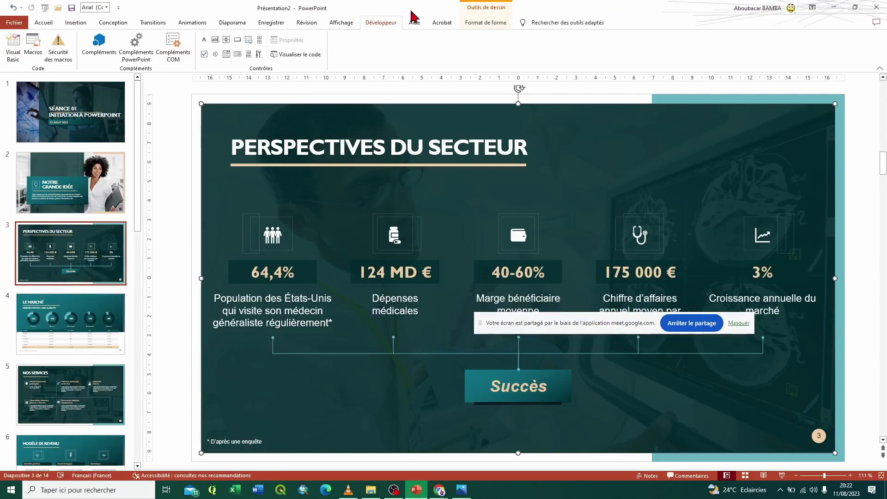
# Open title slide 1, 'SÉANCE 01 INITIATION A POWERPOINT', and show the Insertion tools.
pyautogui.click(415, 24)
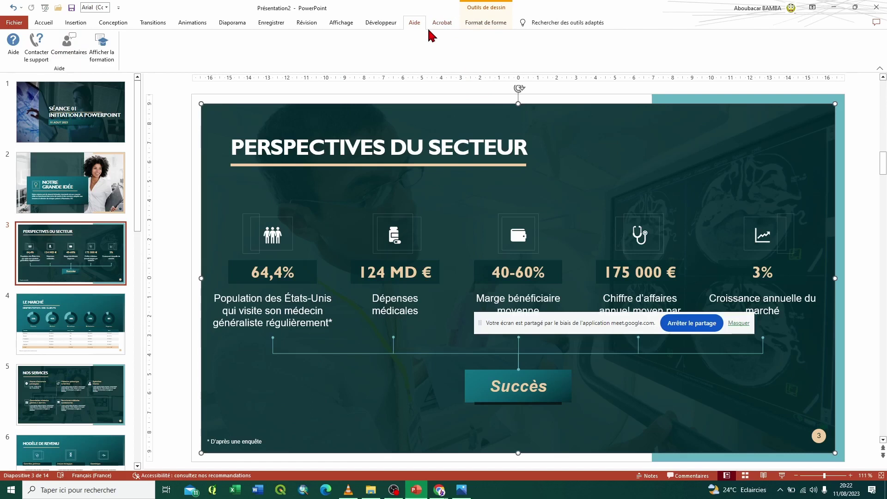
pyautogui.click(110, 128)
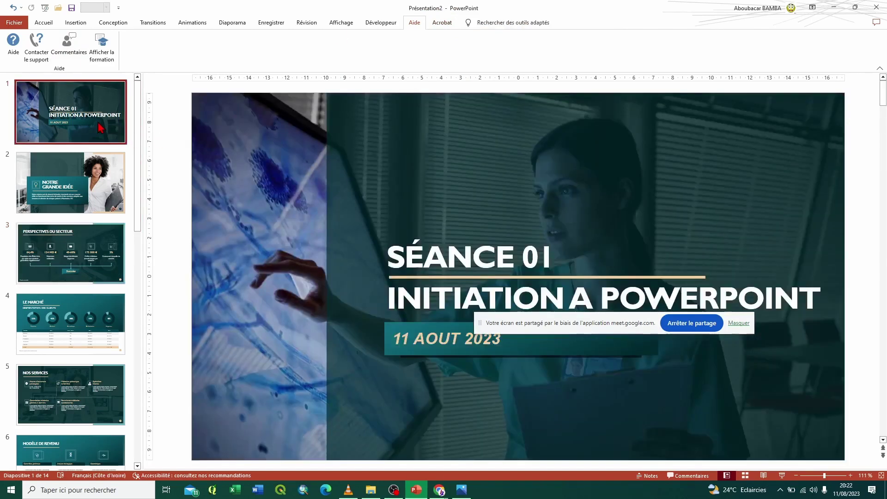
pyautogui.moveTo(560, 322)
pyautogui.mouseDown()
pyautogui.moveTo(691, 435)
pyautogui.moveTo(685, 439)
pyautogui.mouseUp()
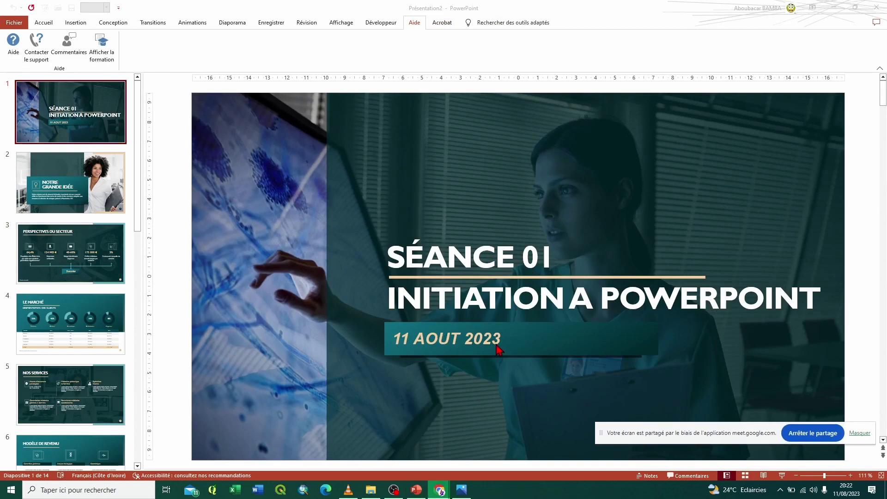
pyautogui.click(561, 173)
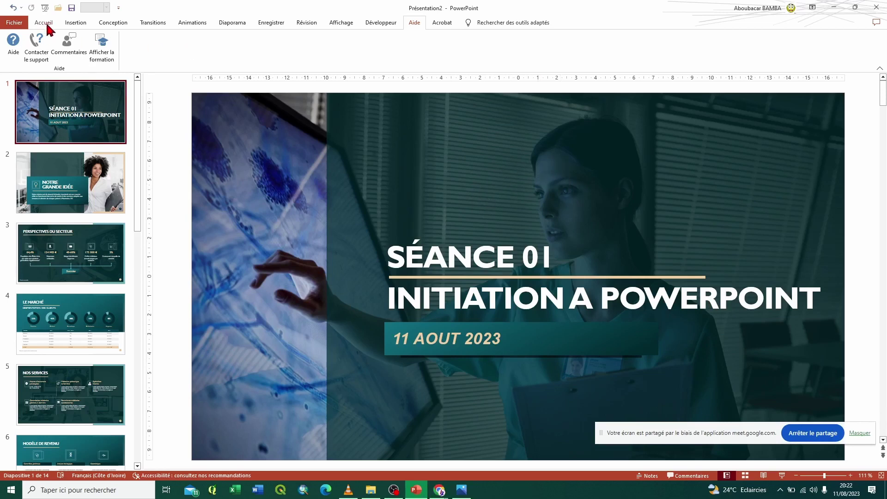
pyautogui.click(76, 22)
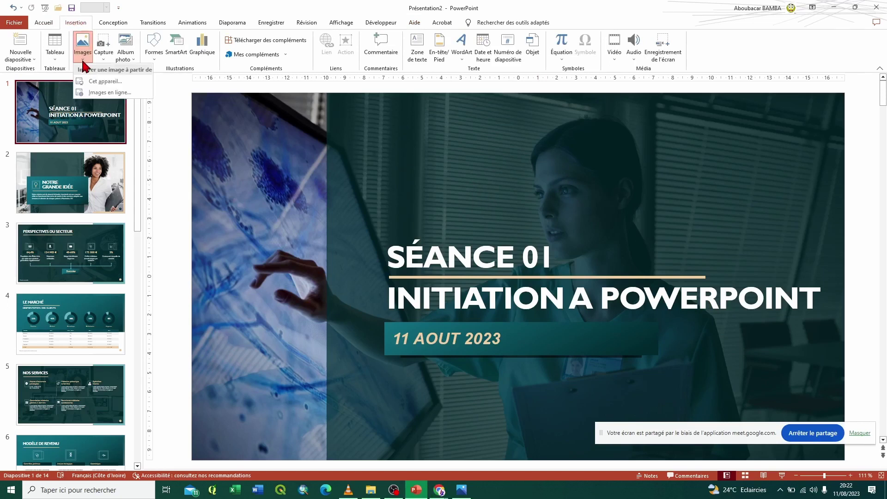
# Insert LB_Logo1.jpg from the LeLaboservice folder onto the title slide.
pyautogui.click(106, 83)
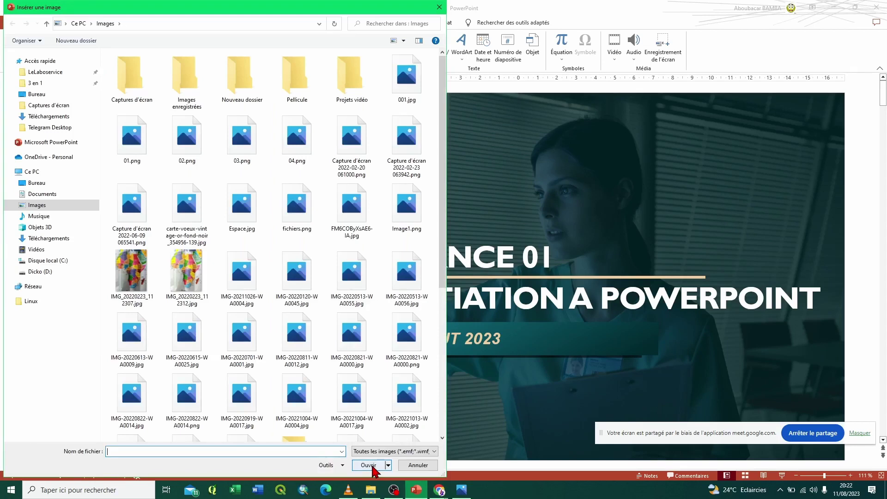
pyautogui.click(51, 72)
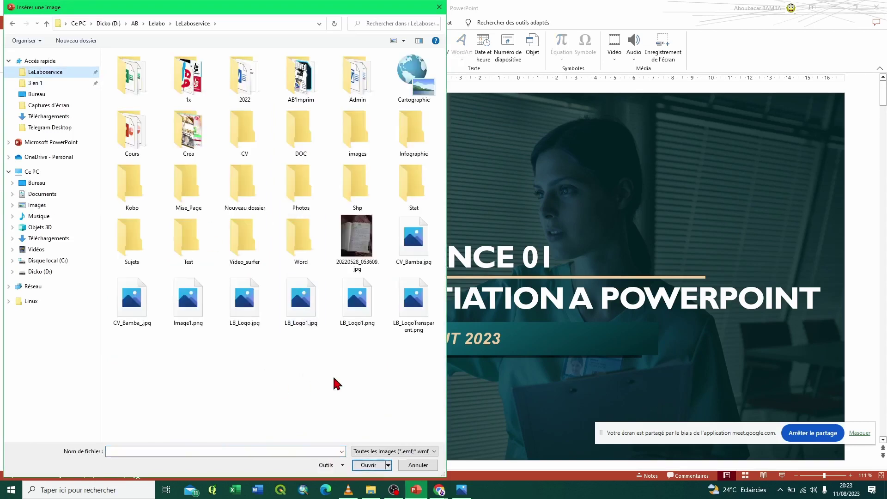
pyautogui.click(301, 314)
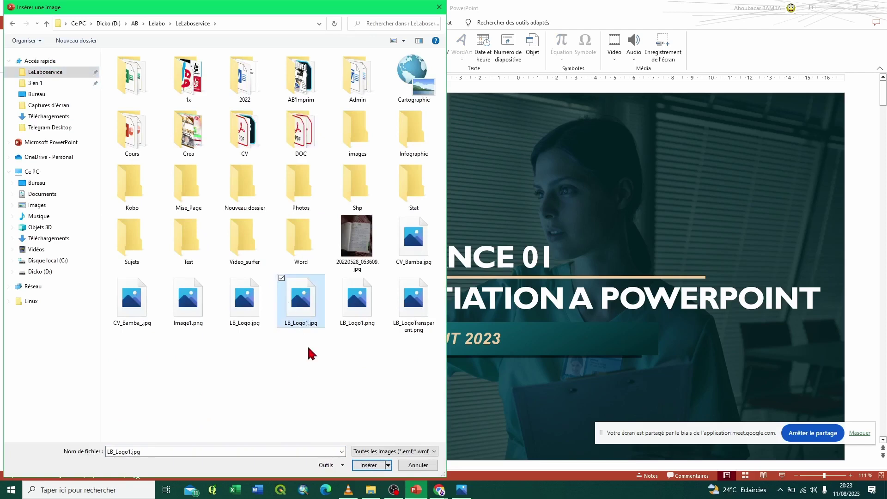
pyautogui.click(370, 466)
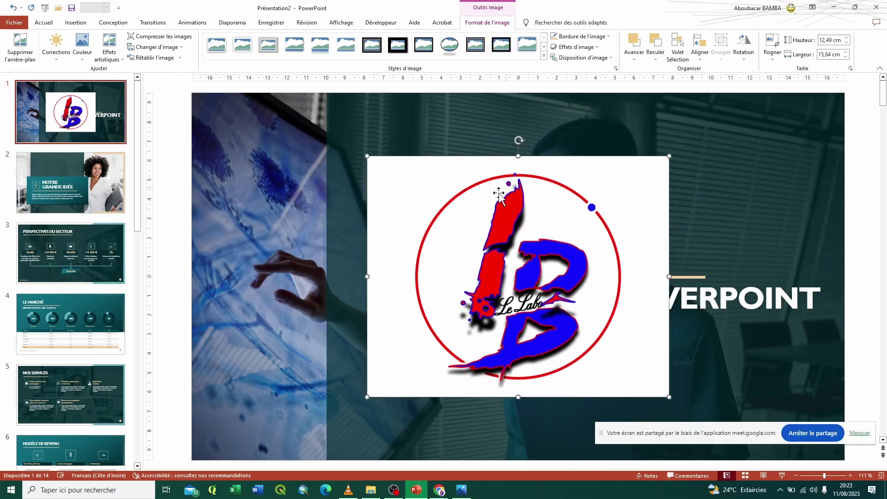
# Shrink the logo to 4,75 × 5,94 cm in the top-right corner, then open slide 2.
pyautogui.moveTo(668, 397); pyautogui.dragTo(582, 328)
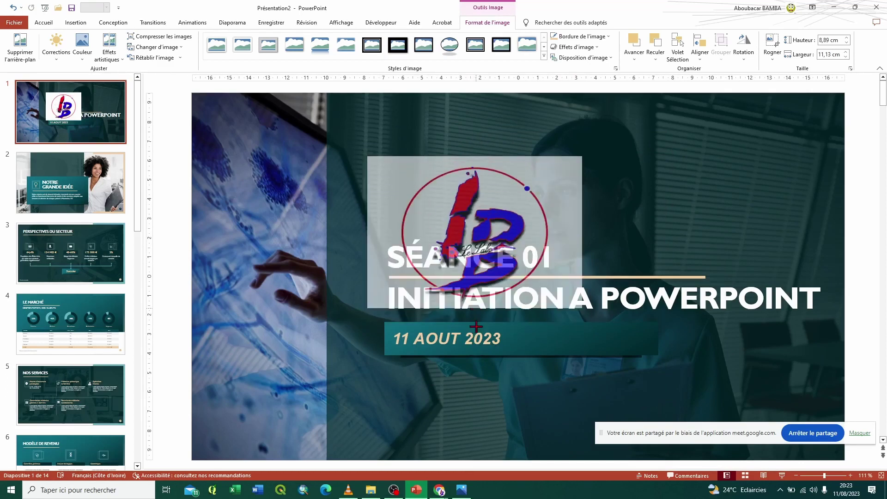
pyautogui.hotkey('ctrl', 'z')
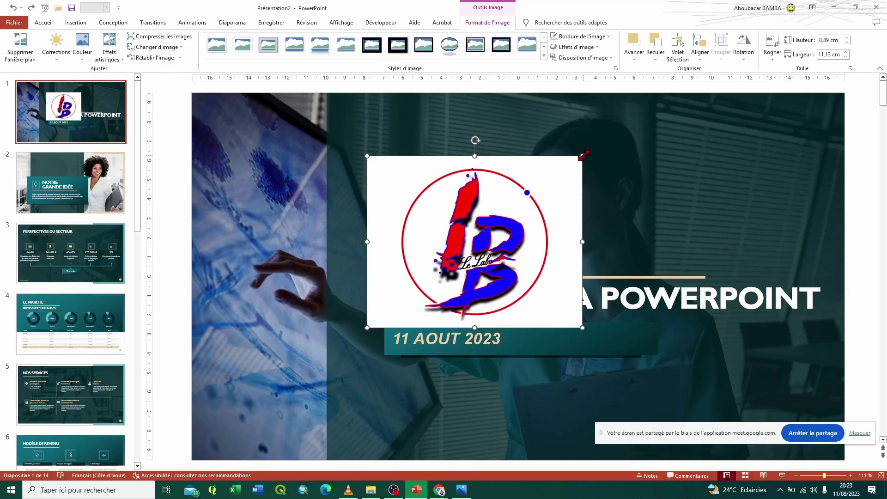
pyautogui.moveTo(583, 154)
pyautogui.mouseDown()
pyautogui.moveTo(464, 267)
pyautogui.moveTo(546, 225)
pyautogui.moveTo(496, 223)
pyautogui.moveTo(691, 151)
pyautogui.moveTo(826, 126)
pyautogui.mouseUp()
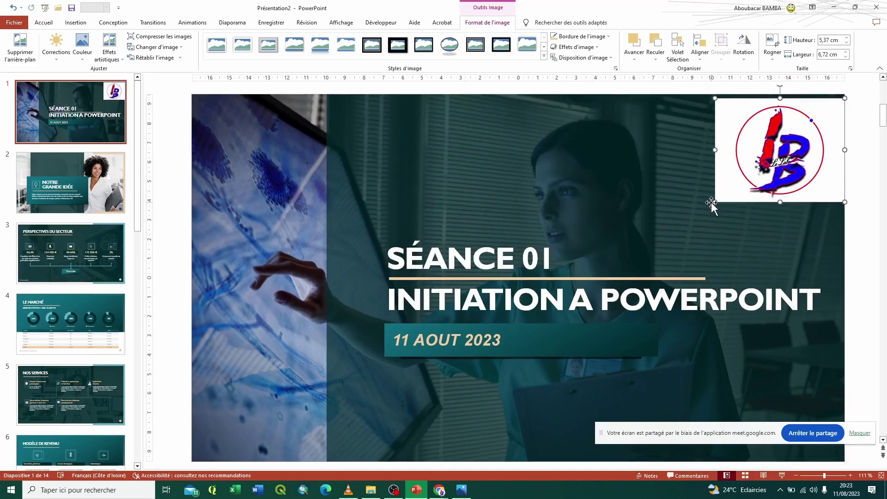
pyautogui.moveTo(712, 201)
pyautogui.mouseDown()
pyautogui.moveTo(730, 189)
pyautogui.moveTo(749, 143)
pyautogui.mouseUp()
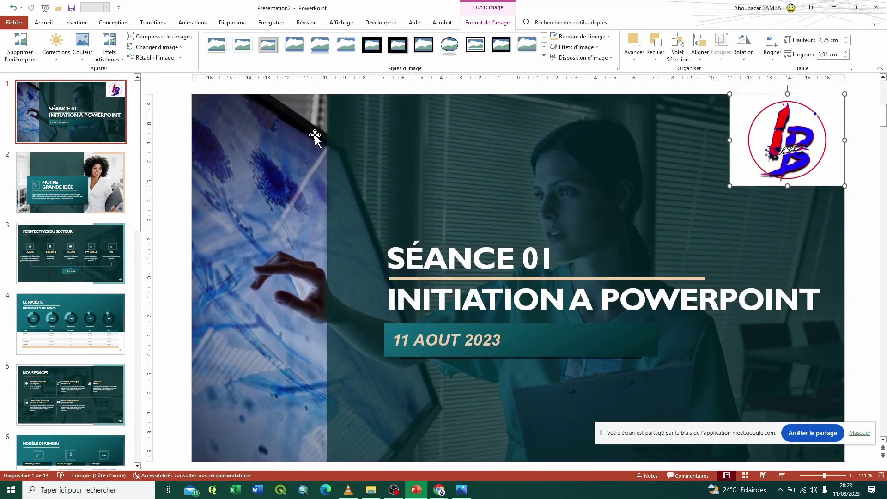
pyautogui.click(52, 181)
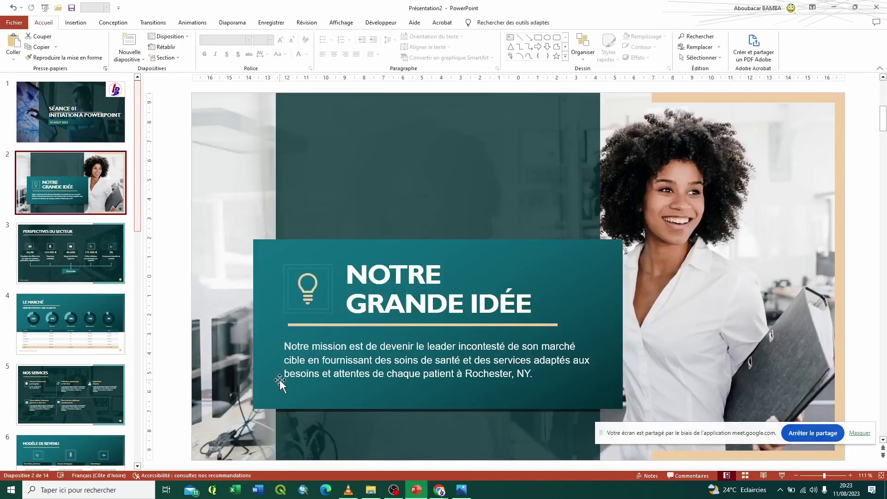
# Change slide 2's title from 'NOTRE GRANDE IDÉE' to 'PLAN DU COURS'.
pyautogui.click(400, 279)
pyautogui.tripleClick(400, 278)
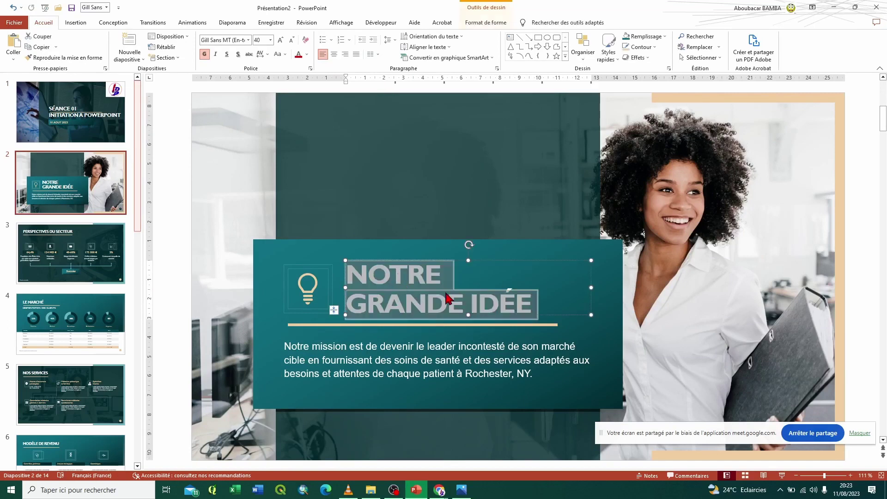
pyautogui.write('PLA')
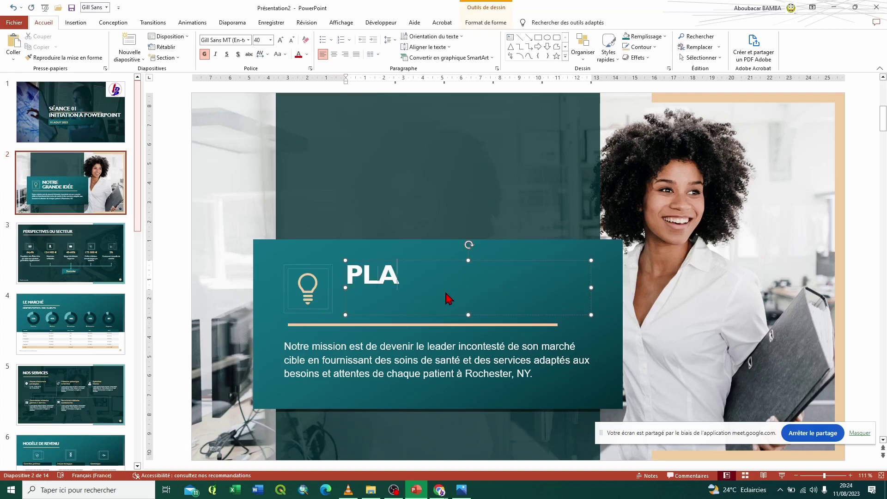
pyautogui.write('N DU CO')
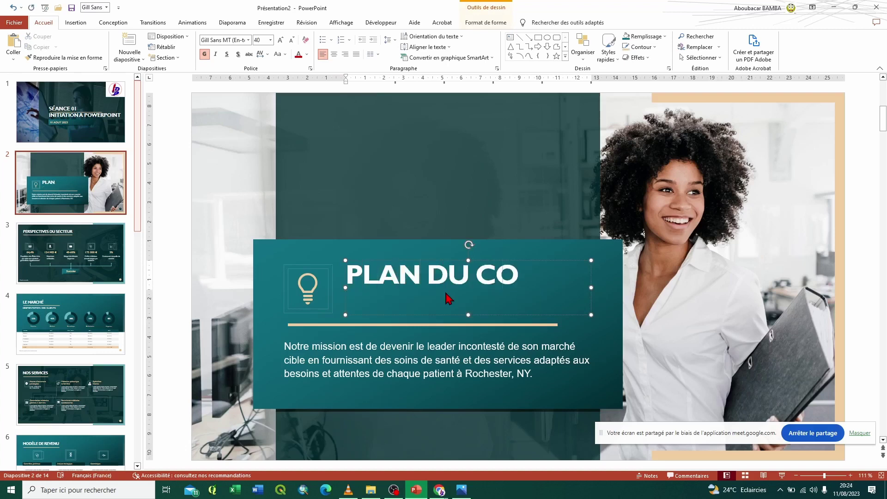
pyautogui.write('URS')
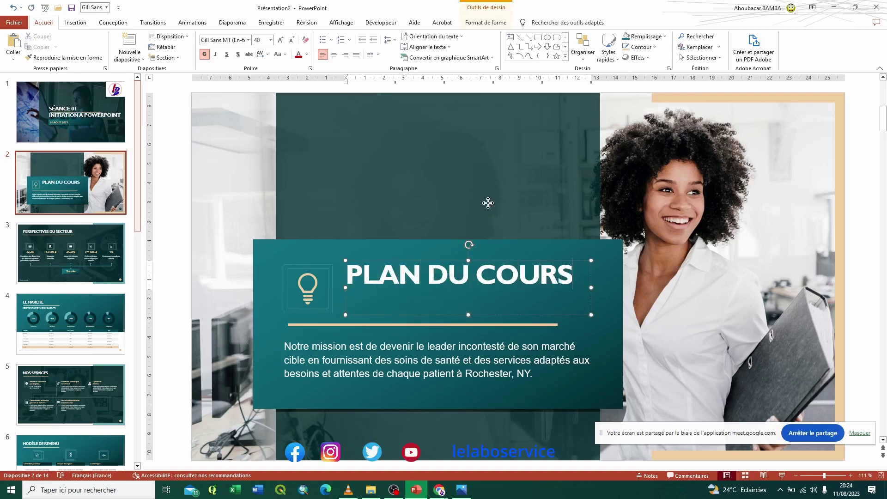
pyautogui.click(488, 203)
# Select the lightbulb icon and try enlarging it, then undo the resize.
pyautogui.click(323, 285)
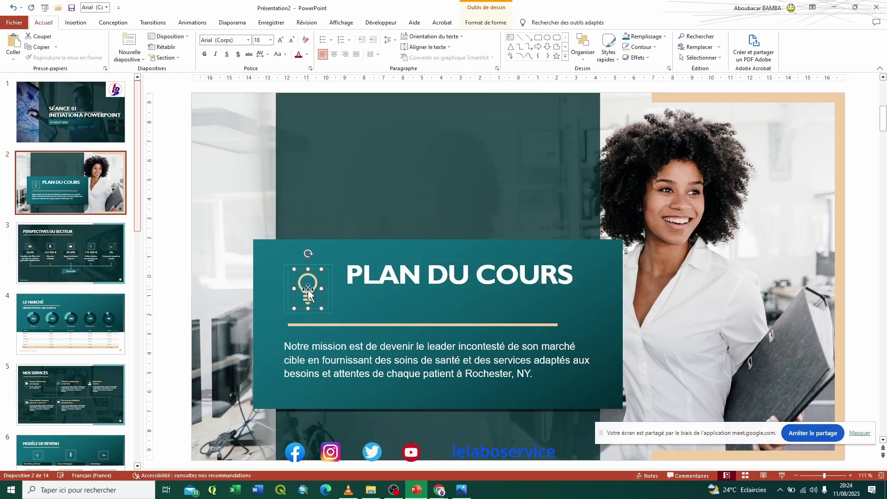
pyautogui.press('Escape')
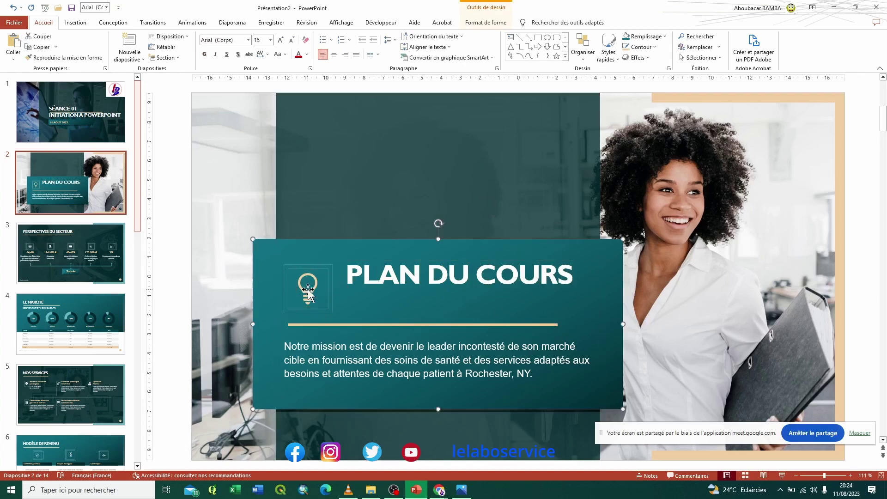
pyautogui.click(309, 293)
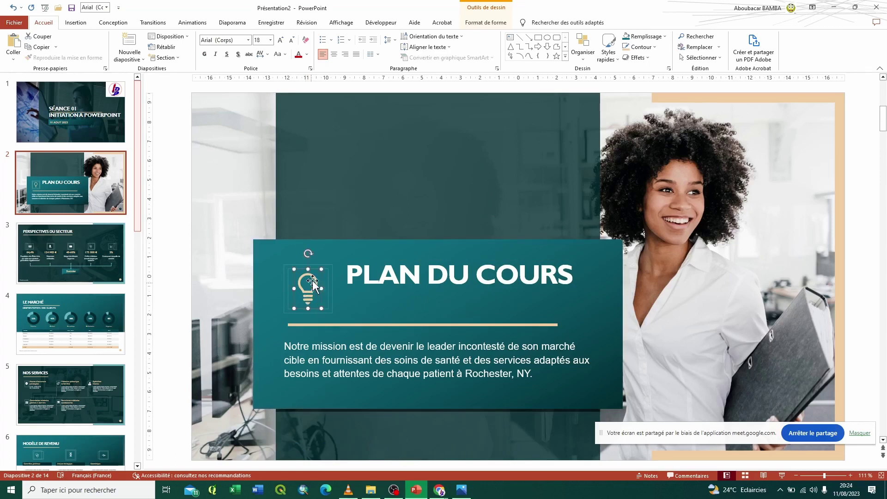
pyautogui.moveTo(321, 268); pyautogui.dragTo(332, 253)
pyautogui.hotkey('ctrl', 'z')
# Replace the mission paragraph with 'Notre présentation comporte 3 grandes parties' and add a new line below.
pyautogui.click(352, 364)
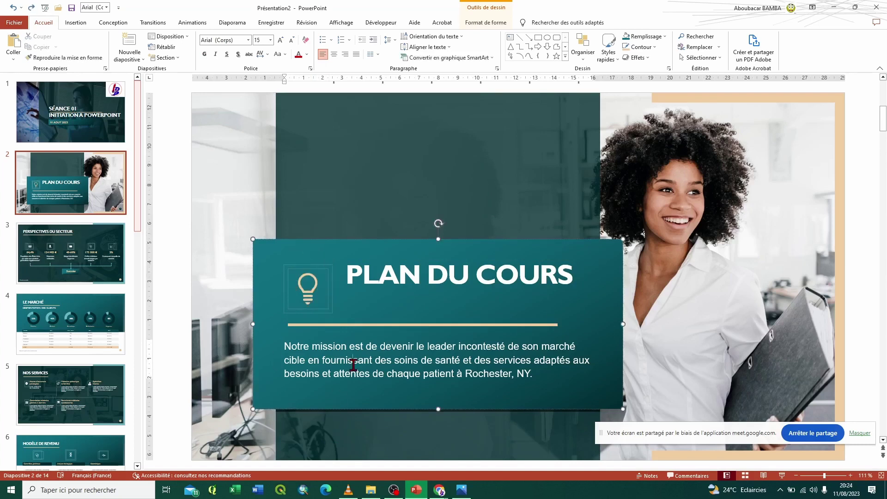
pyautogui.tripleClick(353, 364)
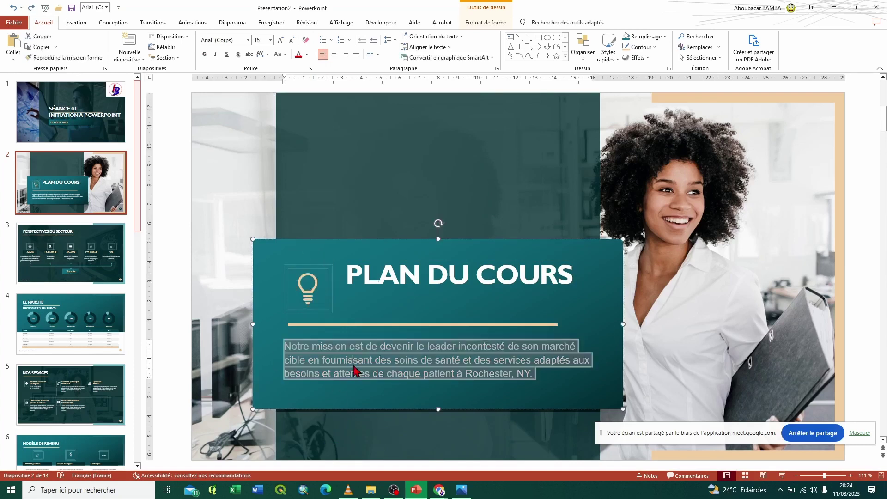
pyautogui.write('Notre présentation comporte 2 grandes partie')
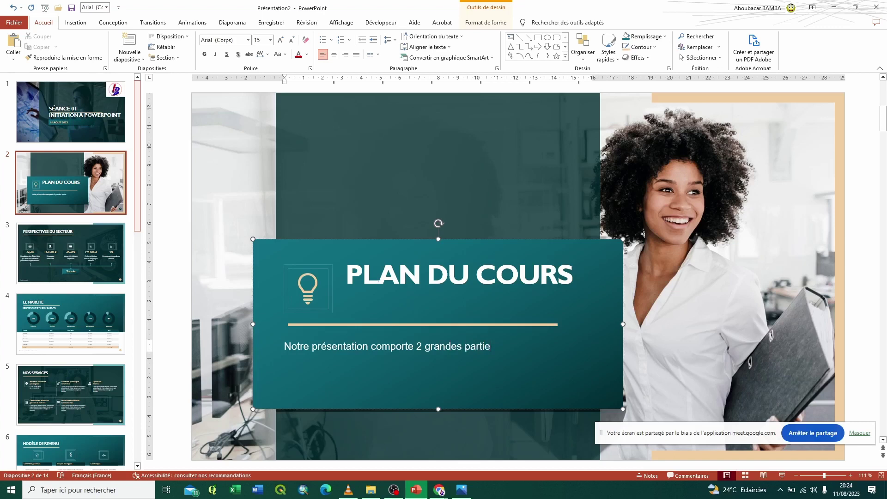
pyautogui.write('s')
pyautogui.press('Return')
pyautogui.click(422, 346)
pyautogui.press('BackSpace')
pyautogui.write('3')
pyautogui.click(502, 352)
# Set the new line's bullet to the LB_Logo1.jpg picture from the LeLaboservice folder.
pyautogui.click(331, 40)
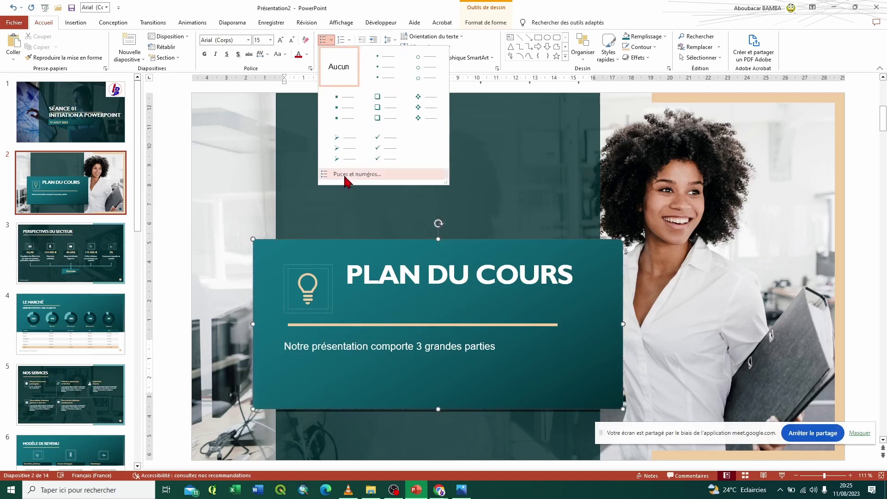
pyautogui.click(369, 175)
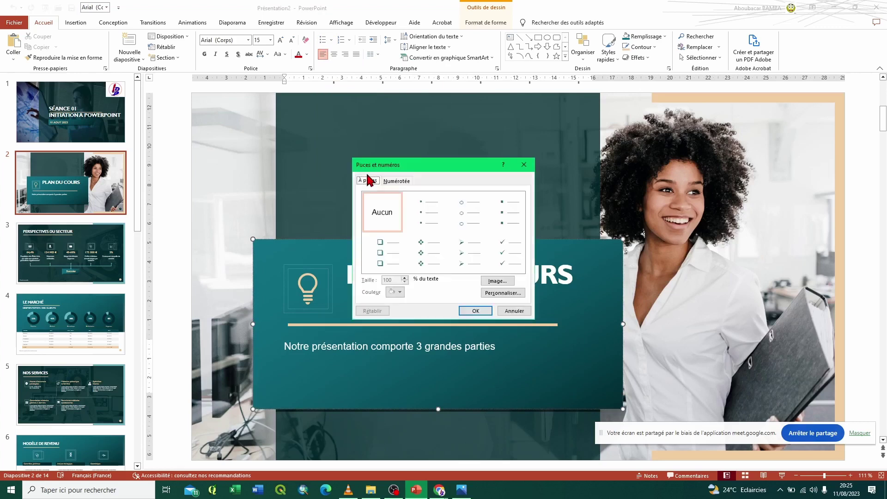
pyautogui.click(497, 284)
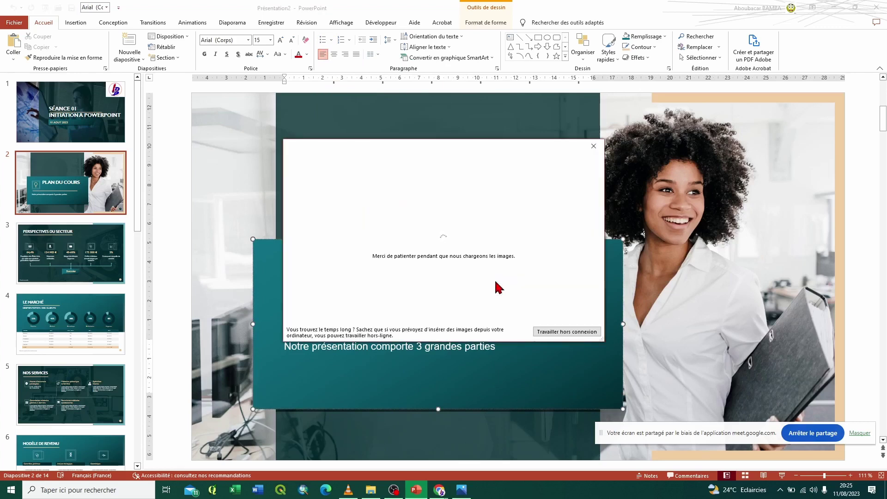
pyautogui.click(566, 332)
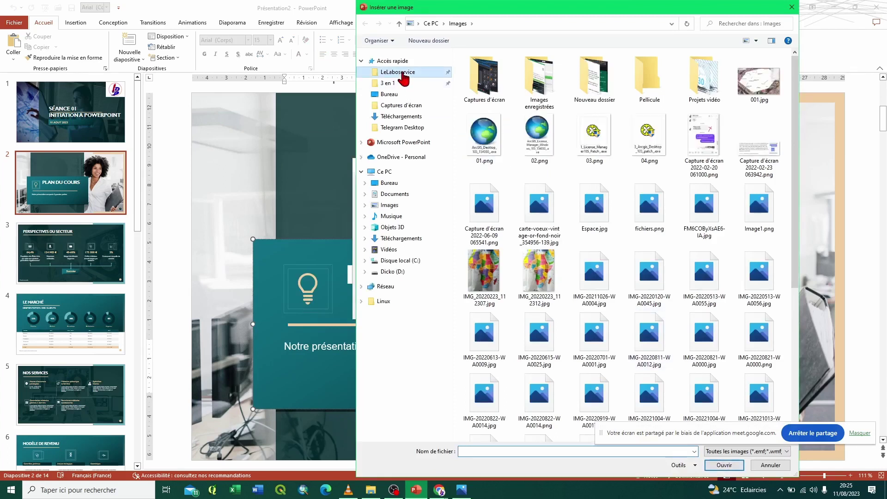
pyautogui.click(400, 72)
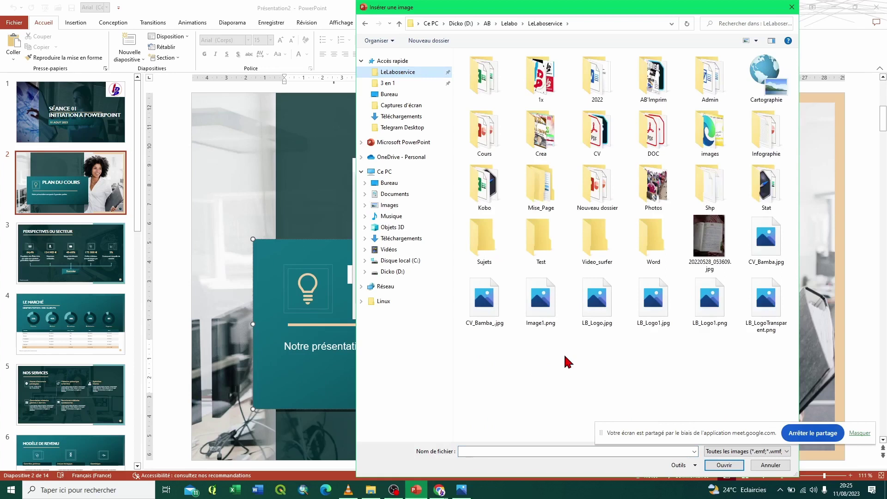
pyautogui.click(653, 314)
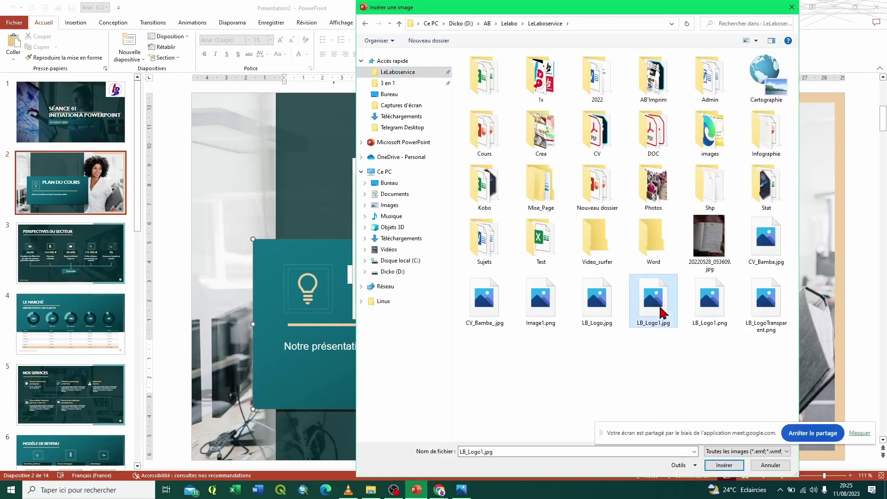
pyautogui.click(723, 465)
pyautogui.write('INTRODUCTION')
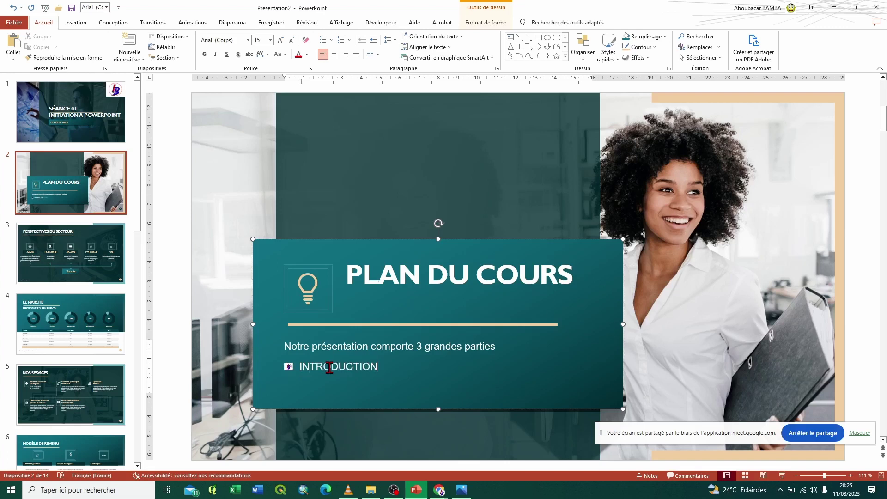
pyautogui.press('Return')
pyautogui.write('EMENT')
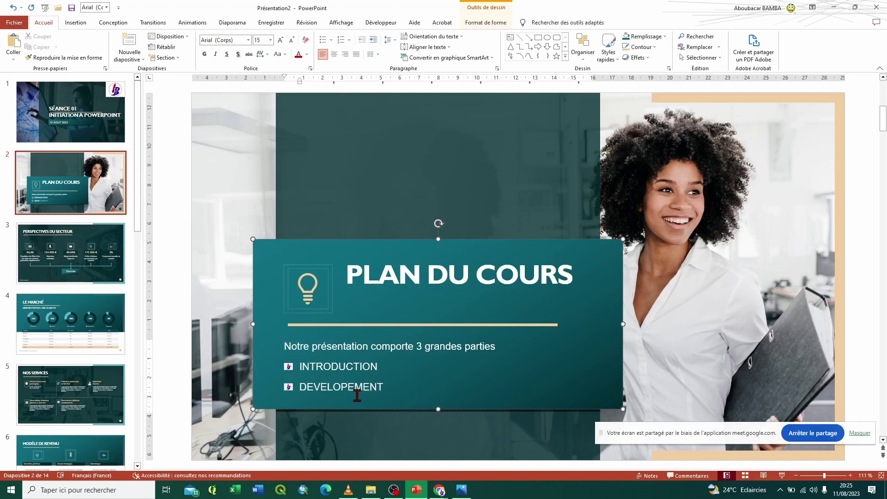
pyautogui.press('Return')
pyautogui.write('CONCLUSION')
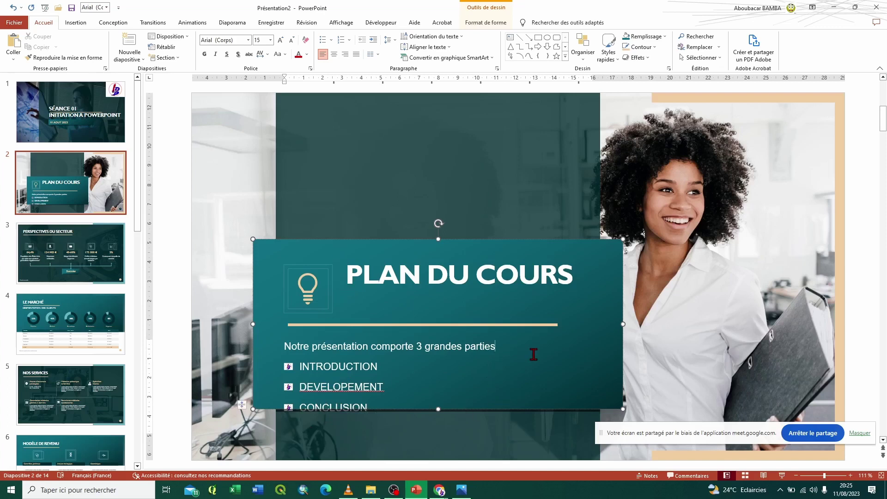
pyautogui.click(440, 408)
pyautogui.press('Delete')
pyautogui.hotkey('ctrl', 'z')
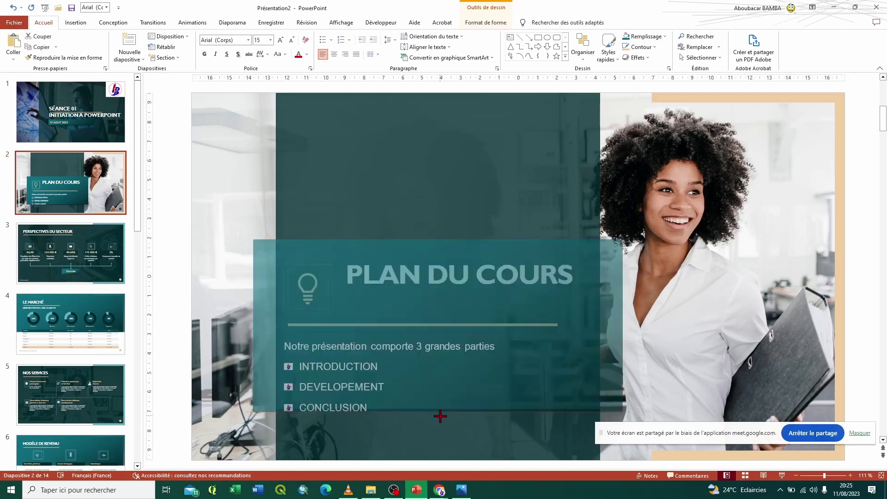
pyautogui.click(470, 381)
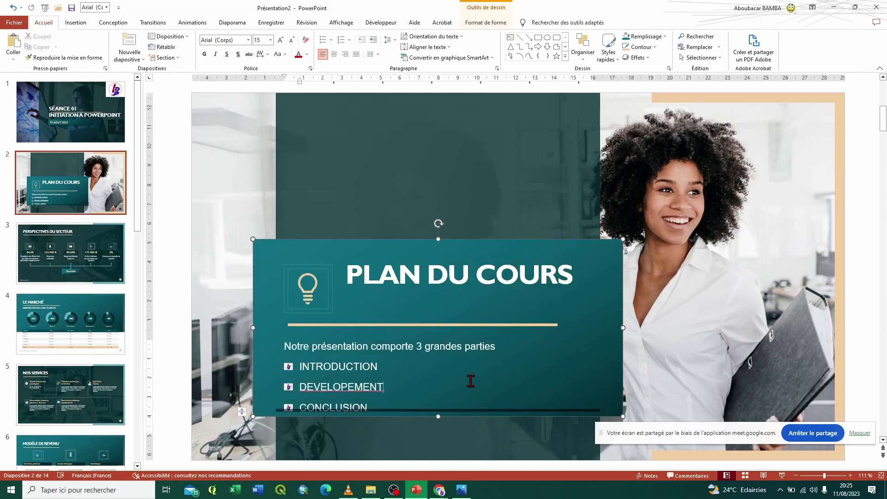
pyautogui.click(353, 375)
pyautogui.click(331, 368)
pyautogui.moveTo(438, 239); pyautogui.dragTo(442, 232)
pyautogui.click(446, 354)
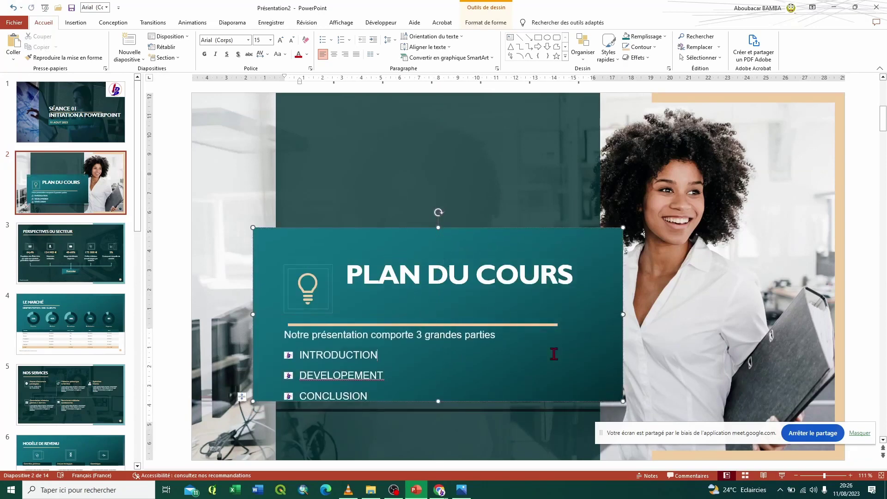
pyautogui.click(693, 329)
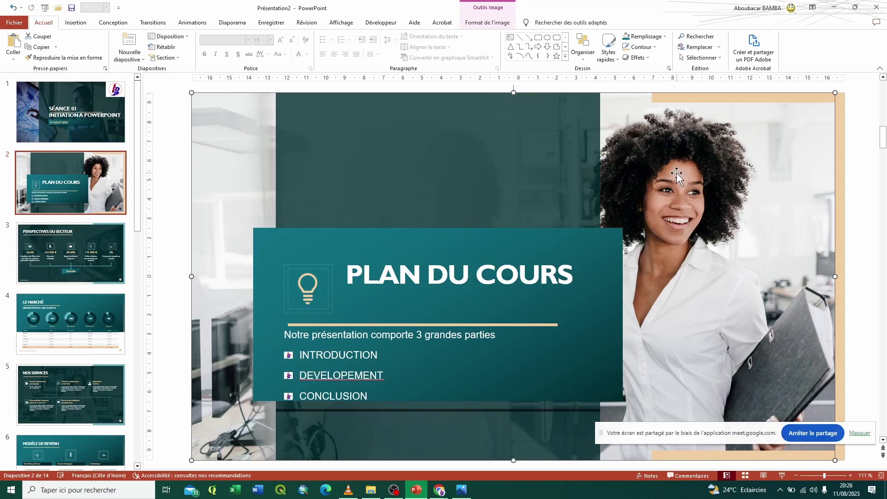
# Nudge the woman photo slightly right, undoing its accidental deletion, then move to slide 3.
pyautogui.rightClick(695, 183)
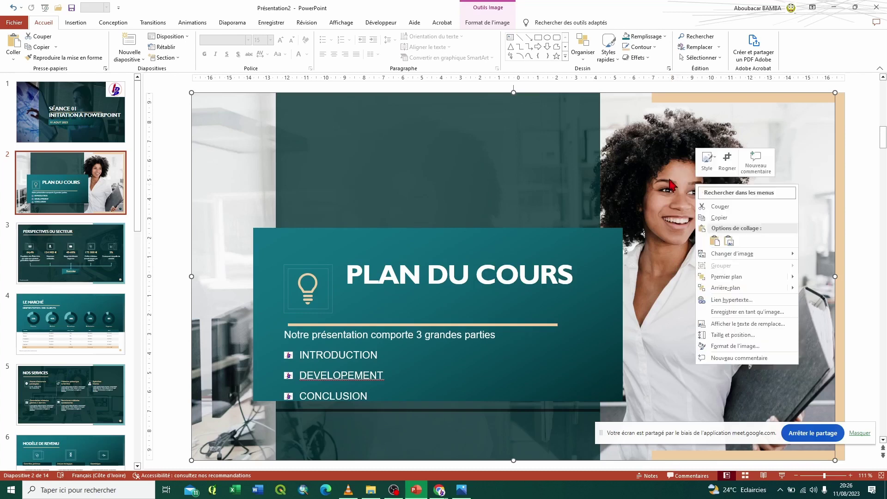
pyautogui.click(669, 180)
pyautogui.moveTo(669, 180)
pyautogui.mouseDown()
pyautogui.moveTo(645, 301)
pyautogui.moveTo(707, 229)
pyautogui.mouseUp()
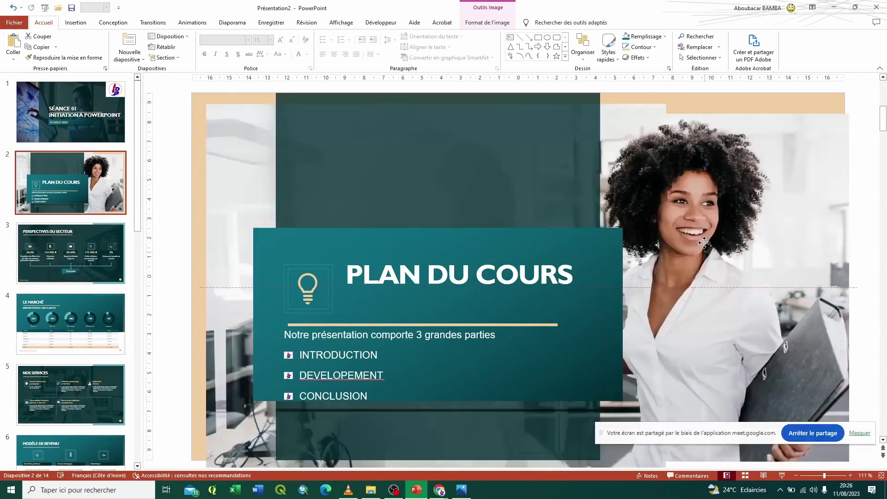
pyautogui.press('Delete')
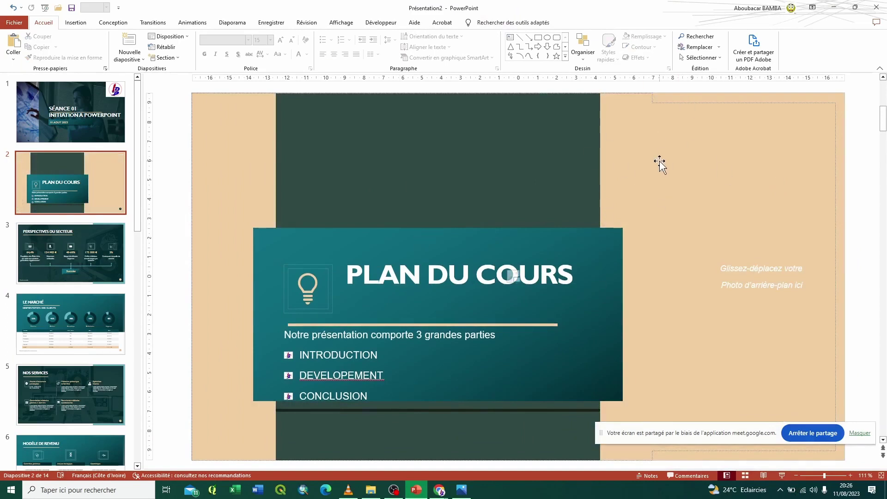
pyautogui.hotkey('ctrl', 'z')
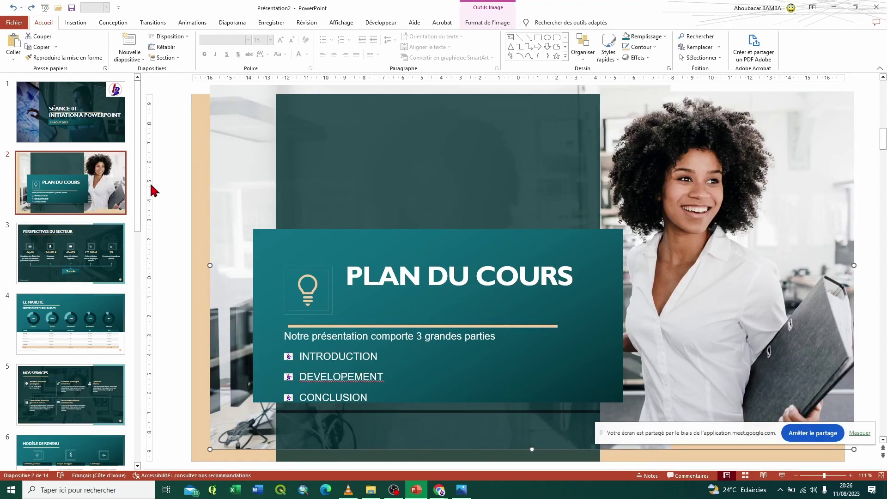
pyautogui.click(60, 252)
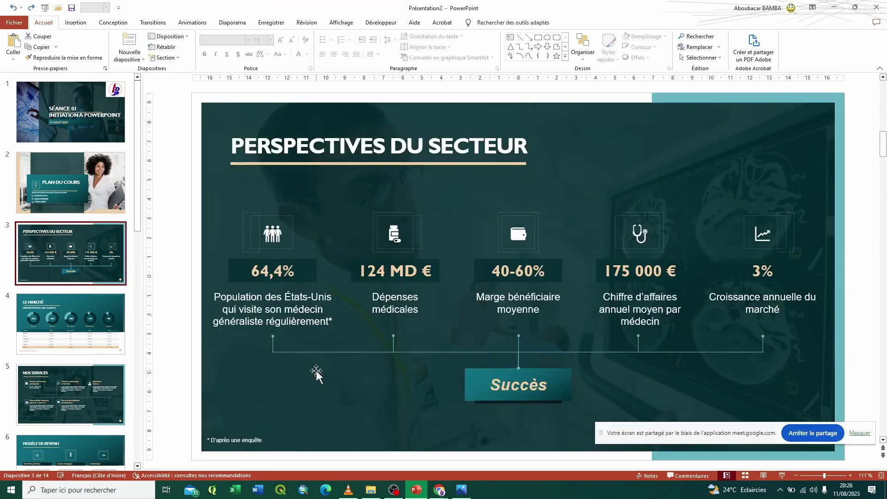
# Remove the PERSPECTIVES DU SECTEUR slide and insert a new title slide after LE MARCHÉ.
pyautogui.moveTo(122, 252)
pyautogui.mouseDown()
pyautogui.moveTo(94, 257)
pyautogui.moveTo(100, 264)
pyautogui.mouseUp()
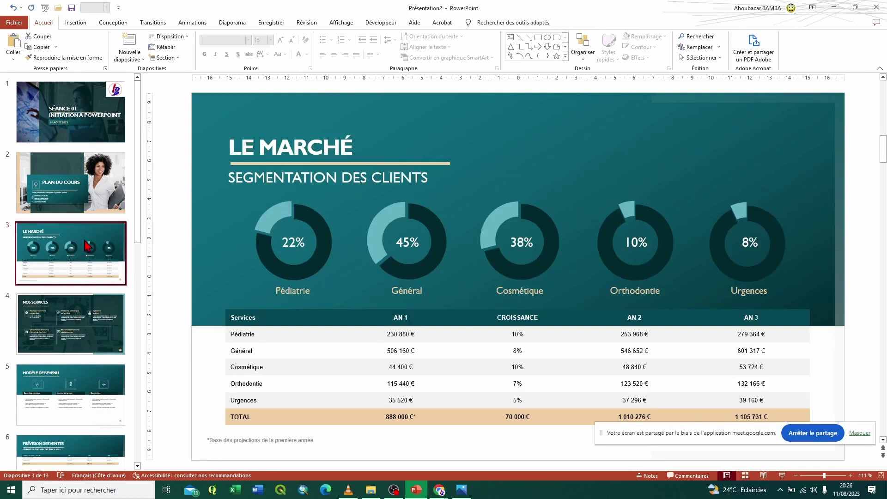
pyautogui.rightClick(87, 247)
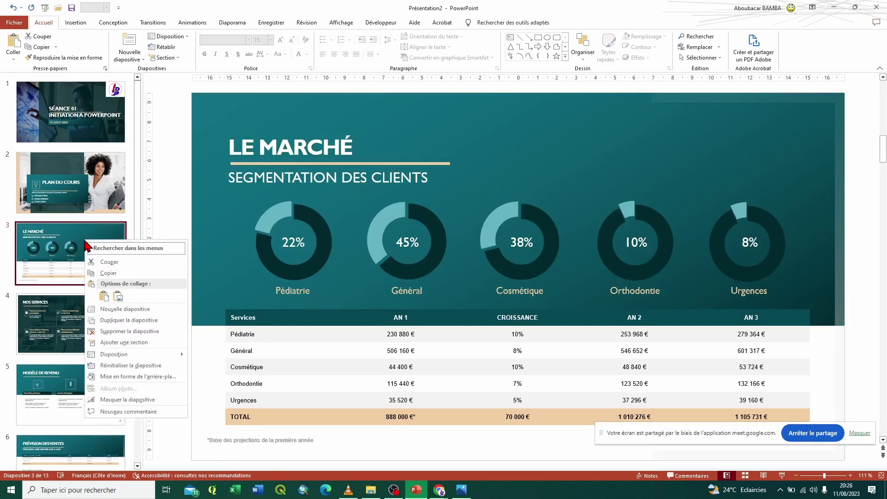
pyautogui.click(124, 310)
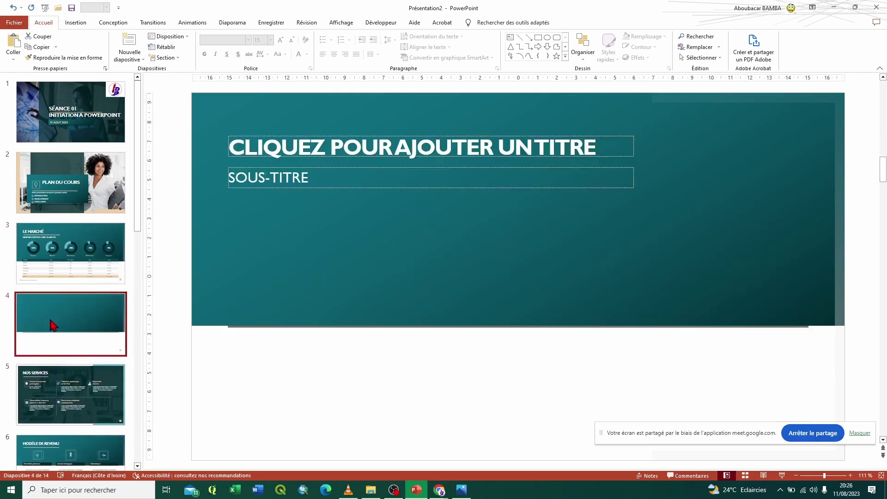
pyautogui.moveTo(439, 489)
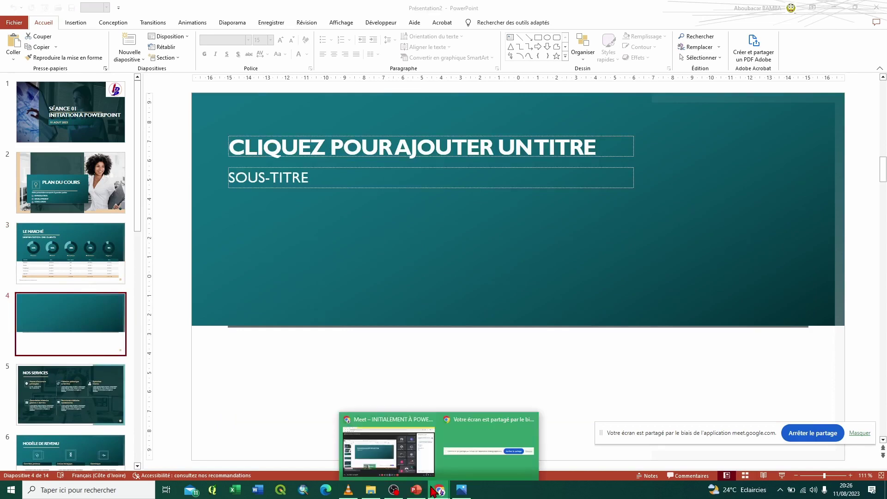
# Admit the waiting participant into the Google Meet call, then return to PowerPoint.
pyautogui.click(415, 443)
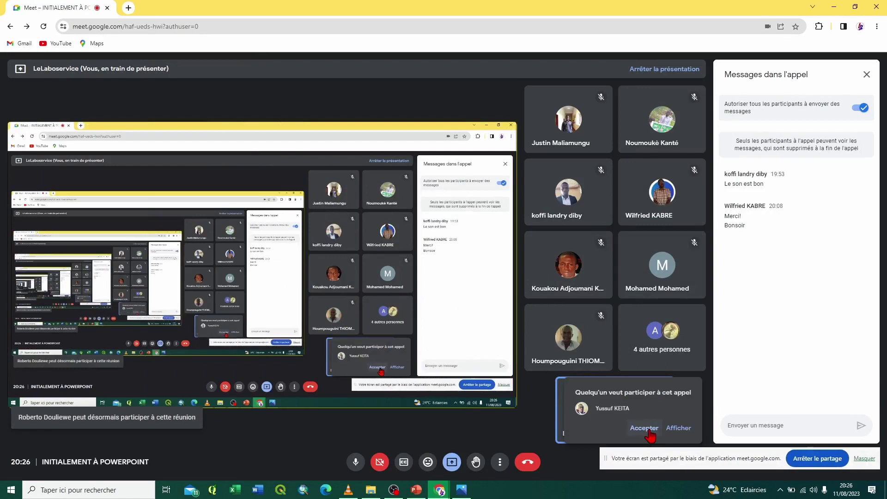
pyautogui.click(644, 428)
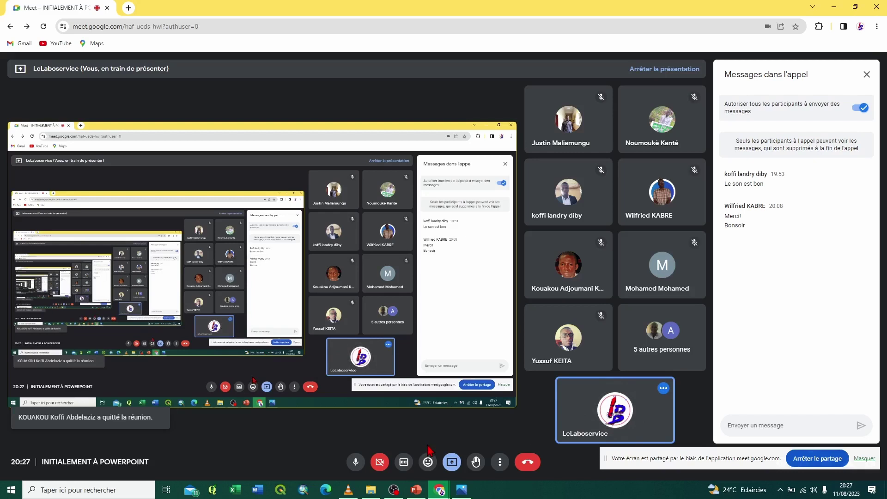
pyautogui.click(416, 490)
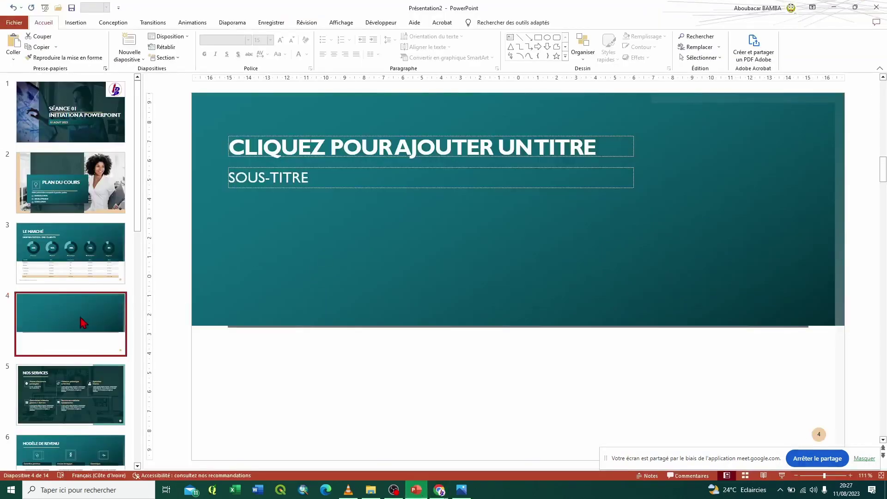
# Delete the empty slide 4, bringing the deck back to 13 slides.
pyautogui.press('Delete')
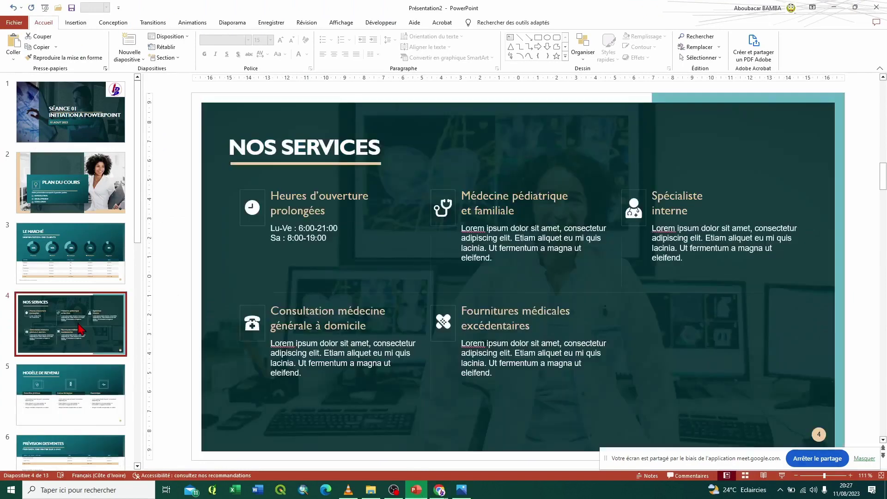
pyautogui.scroll(-3, 81, 329)
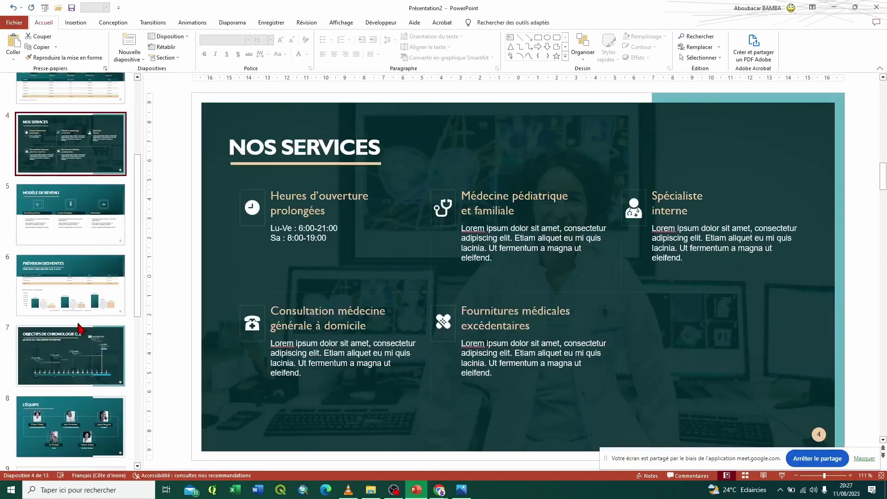
pyautogui.scroll(3, 79, 323)
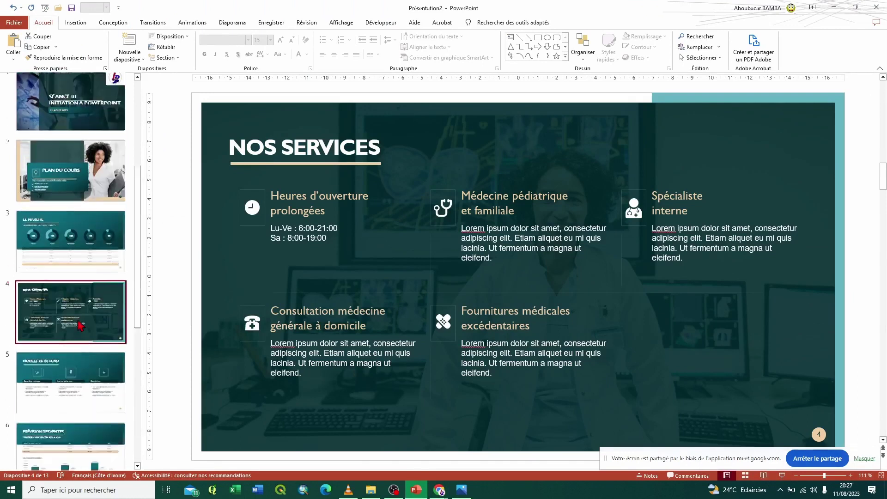
# Correct DEVELOPEMENT to DÉVELOPPEMENT on PLAN DU COURS, then return to the title slide.
pyautogui.click(83, 162)
pyautogui.click(79, 134)
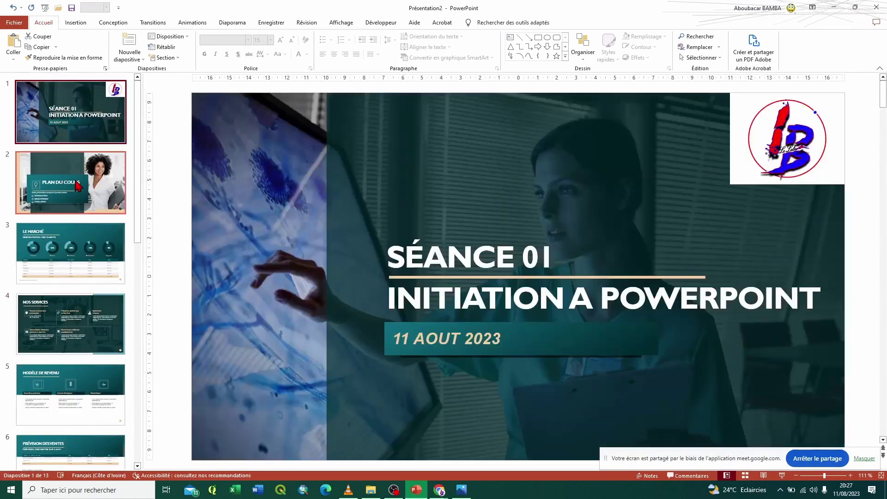
pyautogui.click(78, 184)
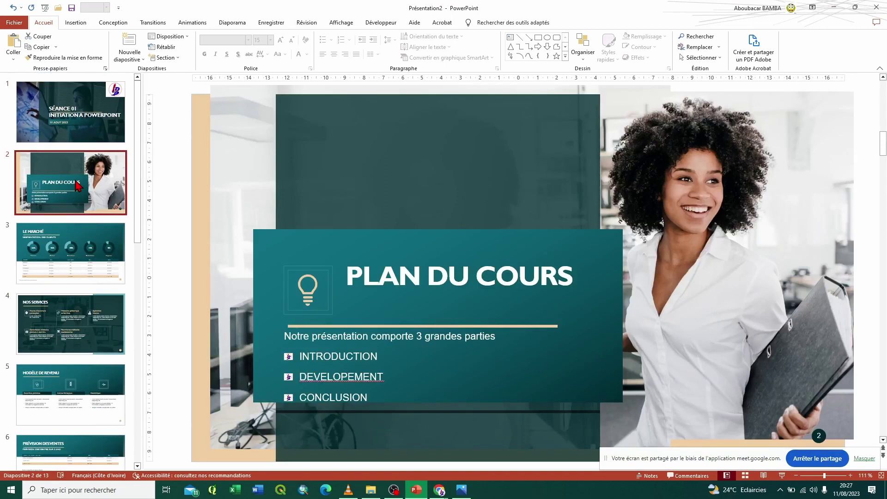
pyautogui.click(66, 118)
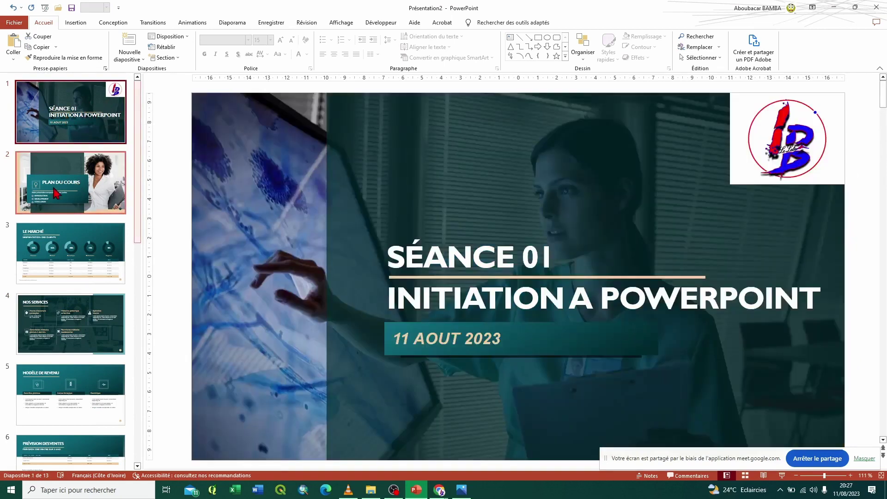
pyautogui.click(58, 193)
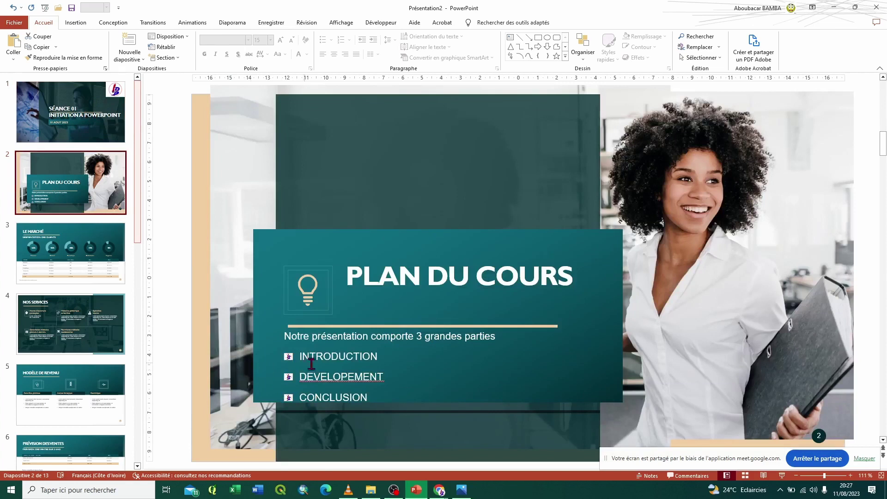
pyautogui.rightClick(330, 381)
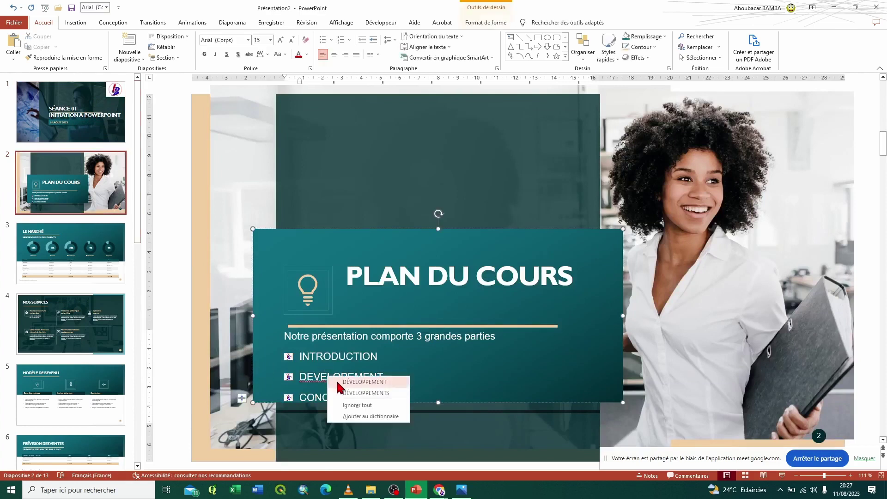
pyautogui.click(365, 382)
pyautogui.click(94, 119)
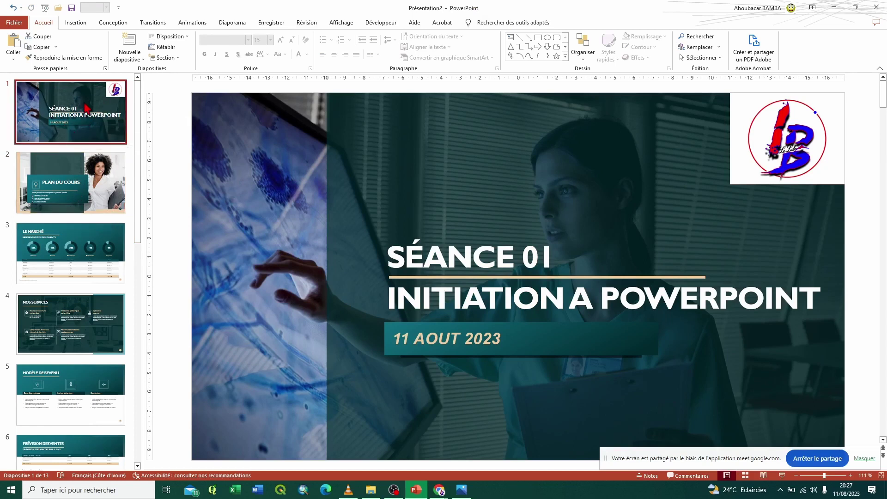
pyautogui.click(153, 22)
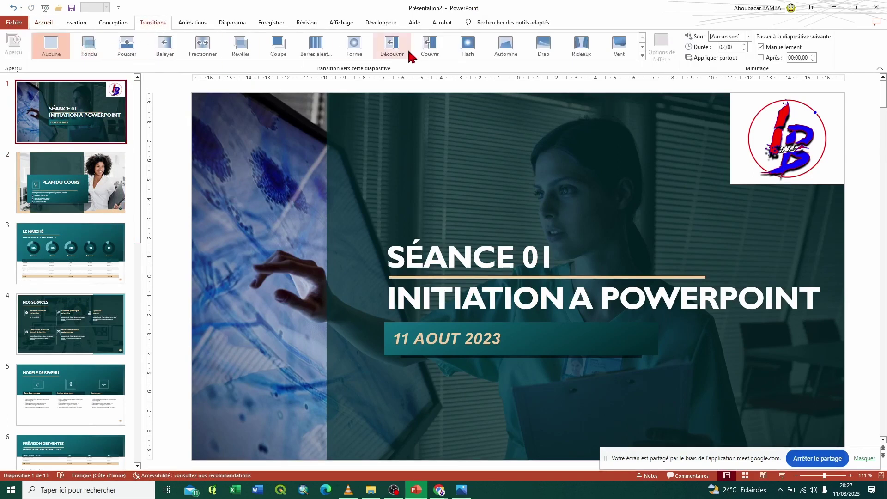
# Try Fondu, Pousser, Balayer, Fractionner, Révéler and Coupe, settling on Barres aléatoires for the title slide.
pyautogui.click(95, 56)
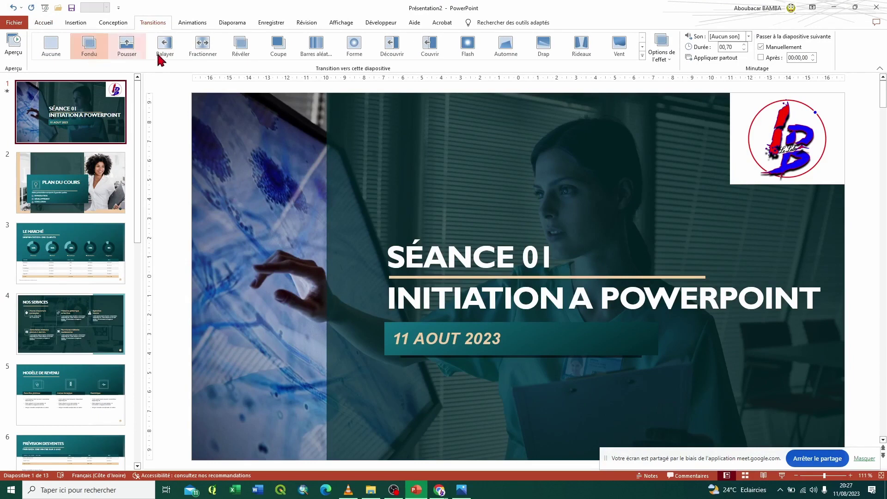
pyautogui.click(126, 54)
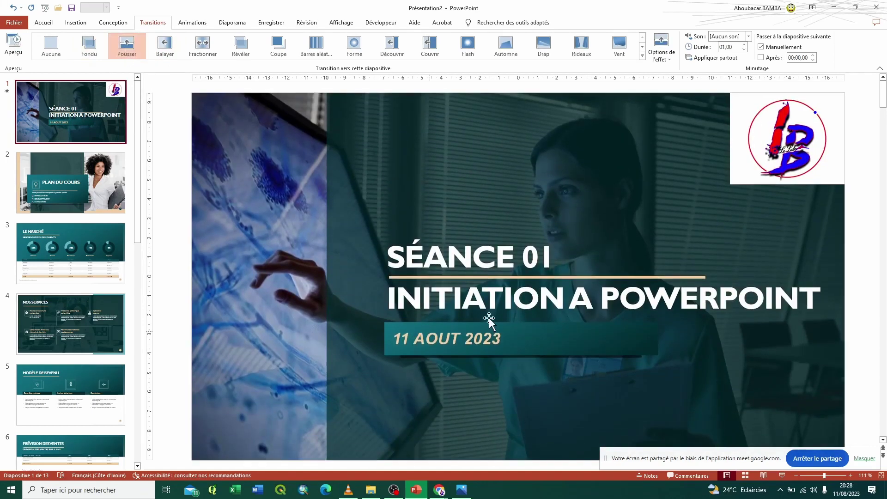
pyautogui.click(164, 48)
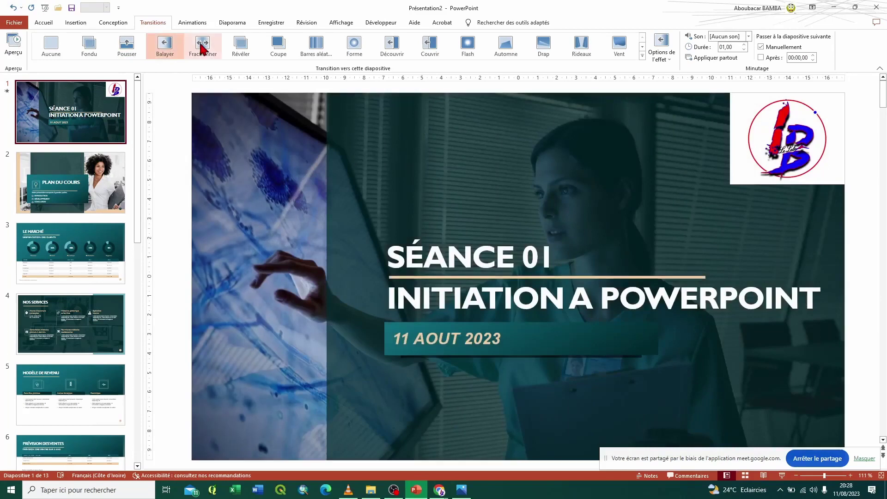
pyautogui.click(202, 48)
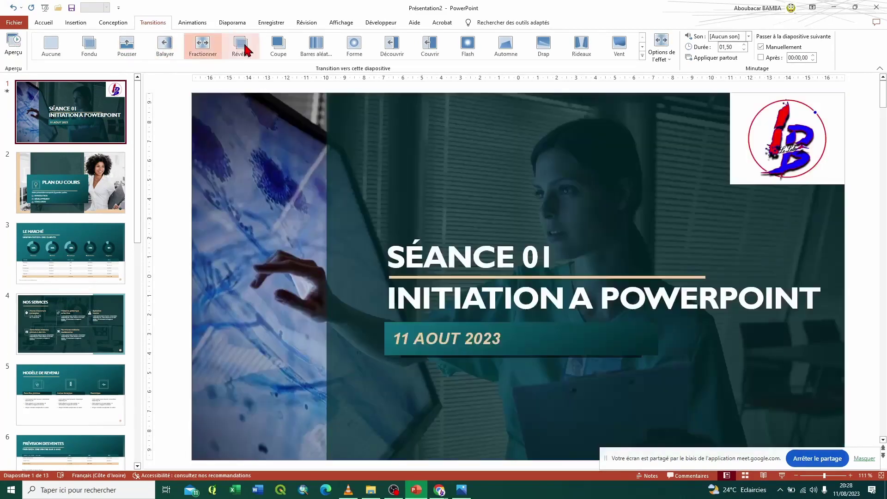
pyautogui.click(243, 47)
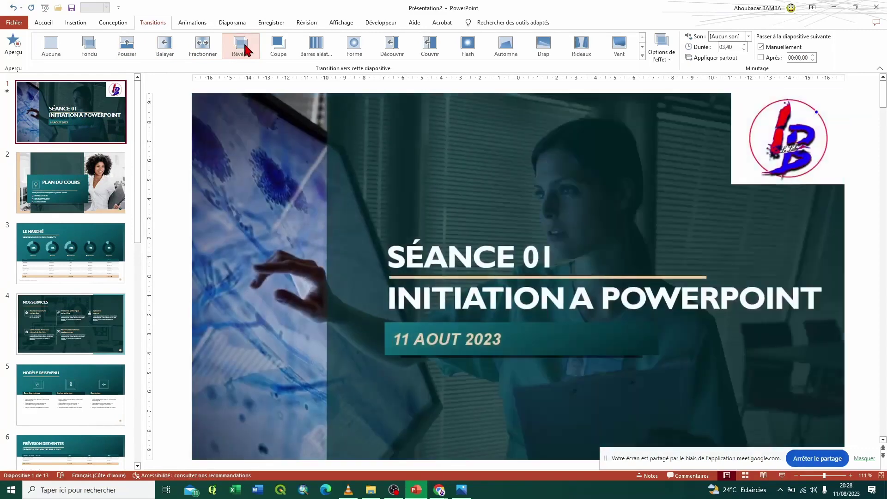
pyautogui.click(276, 49)
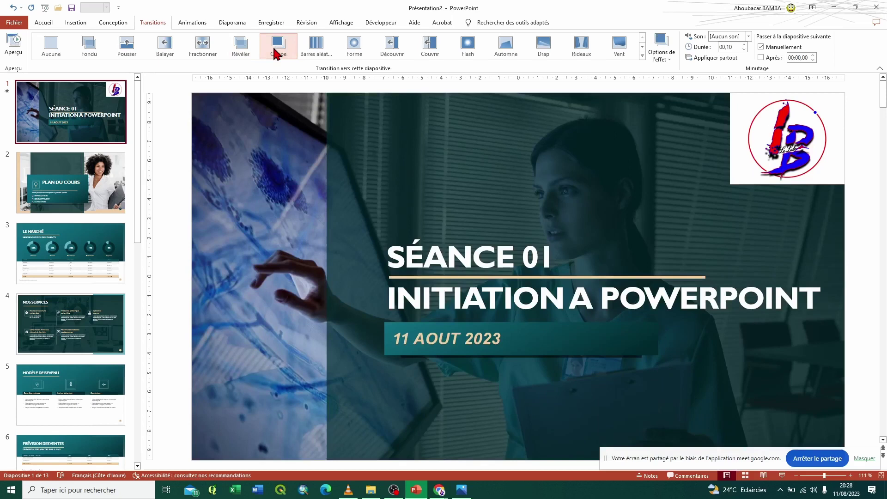
pyautogui.click(312, 52)
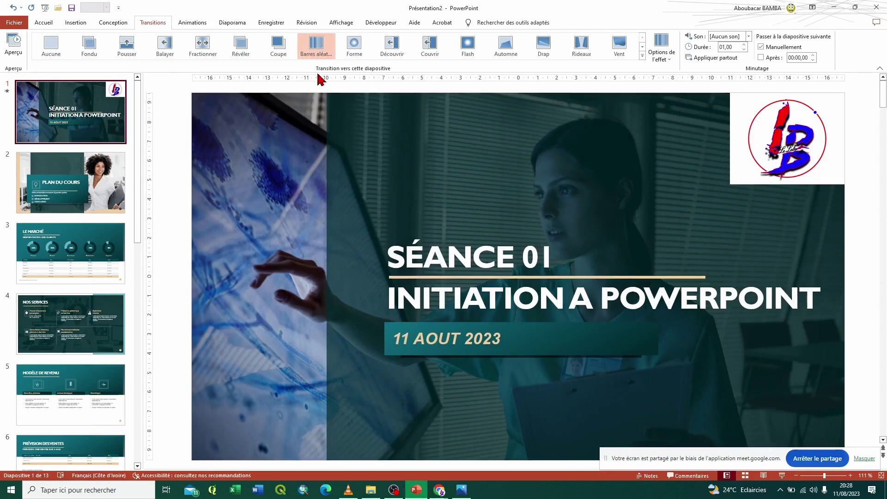
# Set the random-bars transition's orientation to Horizontalement.
pyautogui.click(673, 57)
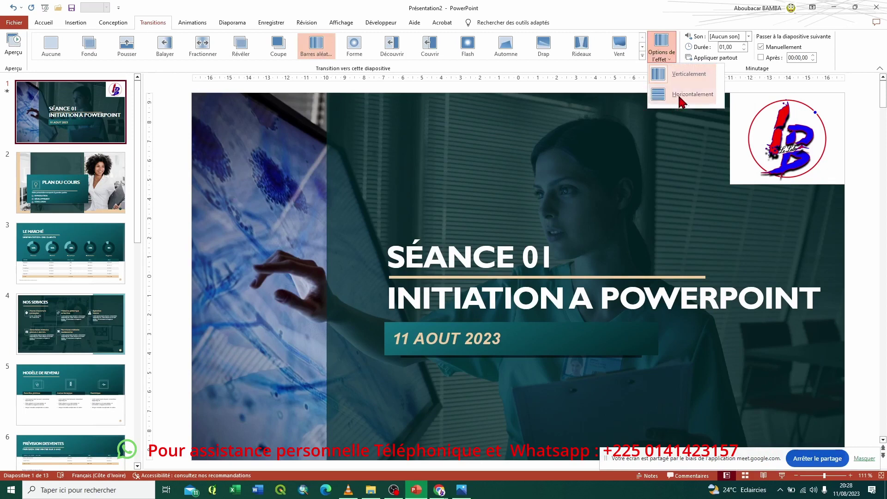
pyautogui.click(676, 94)
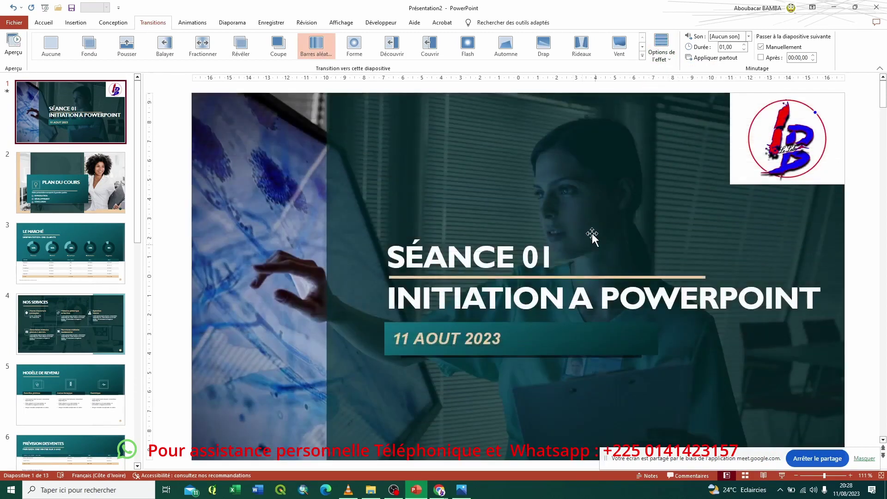
pyautogui.click(665, 62)
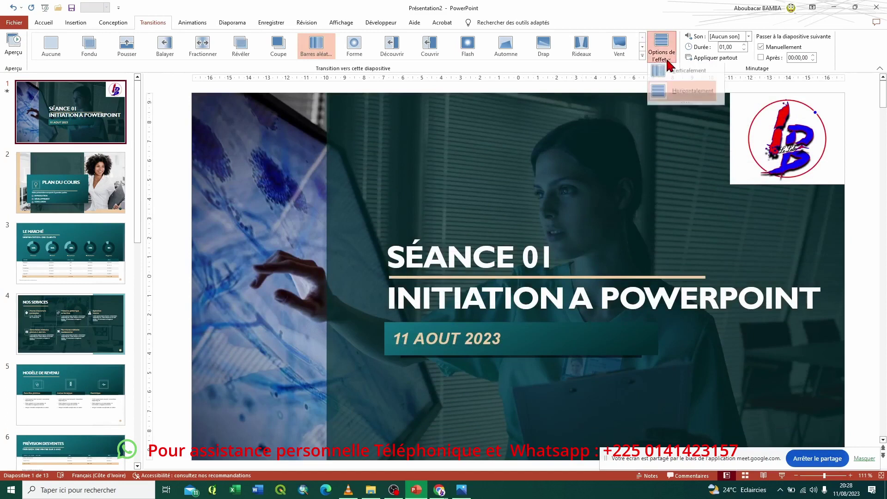
pyautogui.click(674, 76)
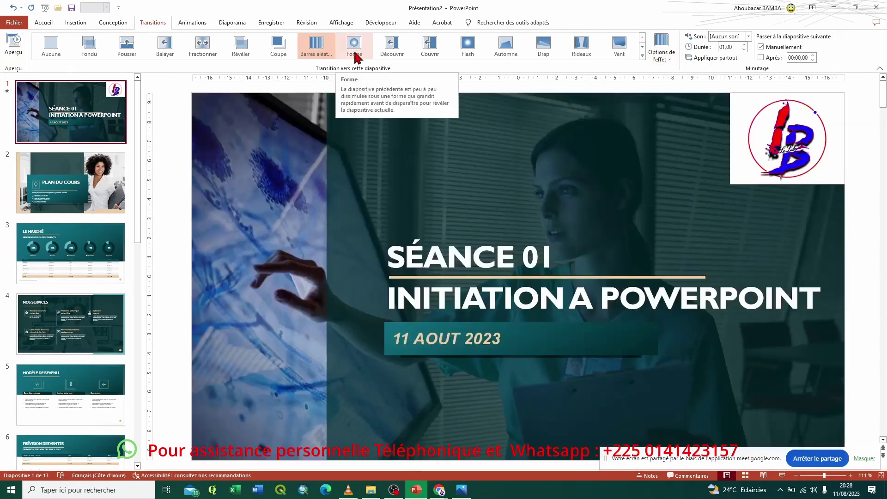
# Switch to the Forme transition, trying Losange, Croix and Avant before ending on Arrière.
pyautogui.click(354, 47)
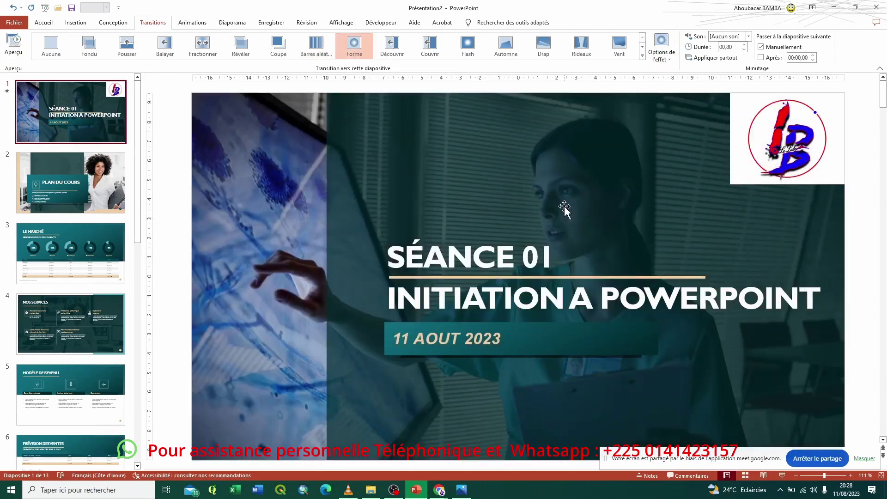
pyautogui.click(668, 64)
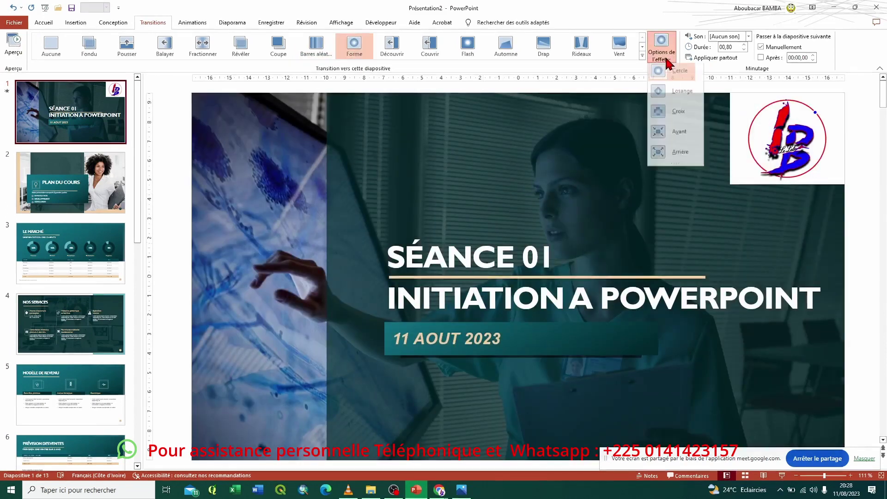
pyautogui.click(660, 95)
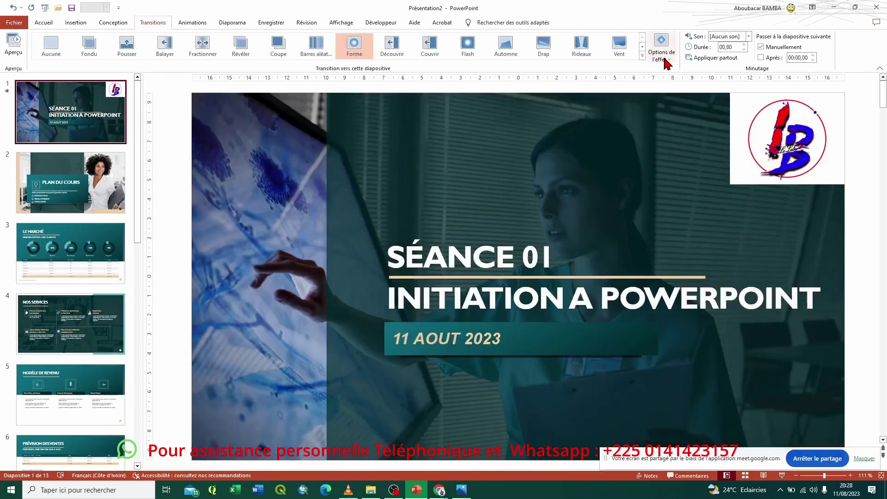
pyautogui.click(666, 63)
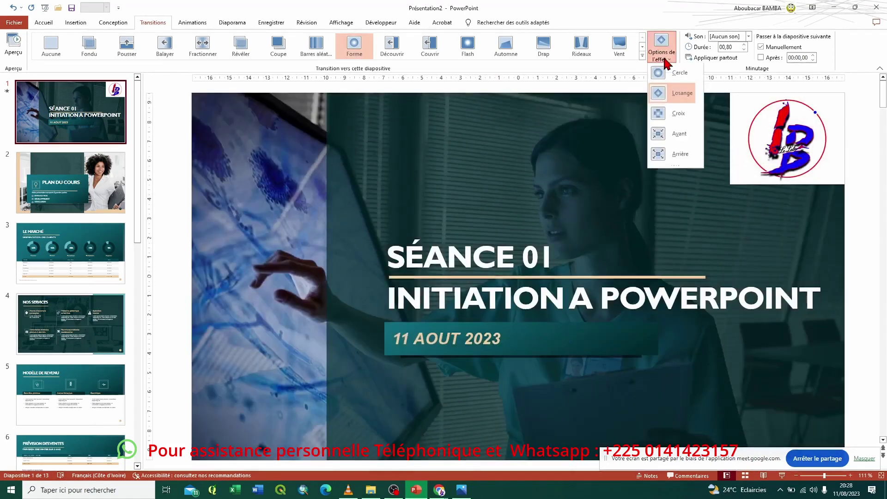
pyautogui.click(663, 114)
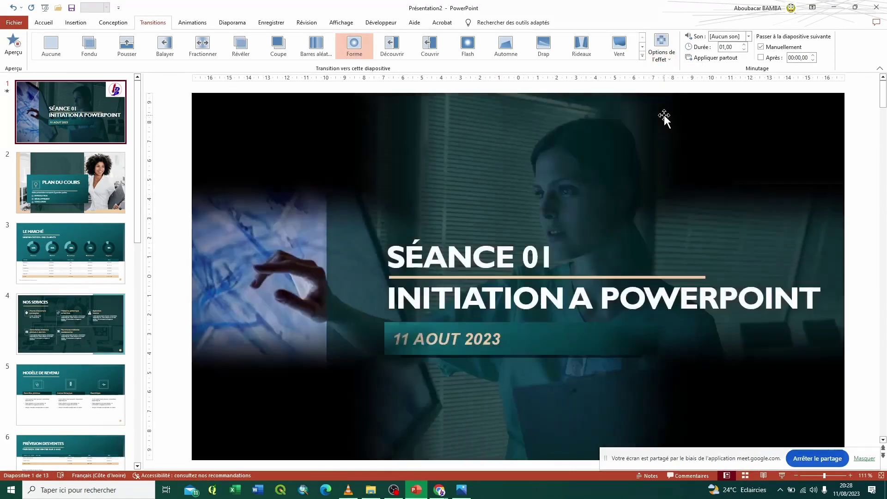
pyautogui.click(666, 57)
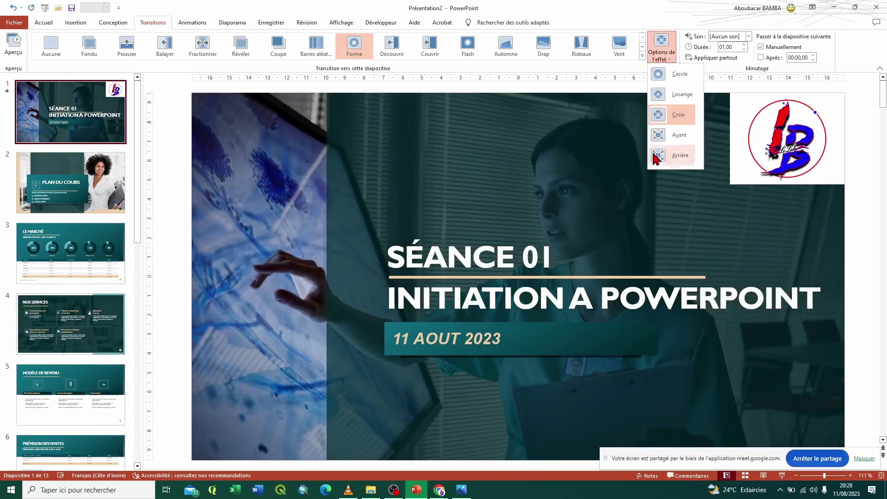
pyautogui.click(663, 134)
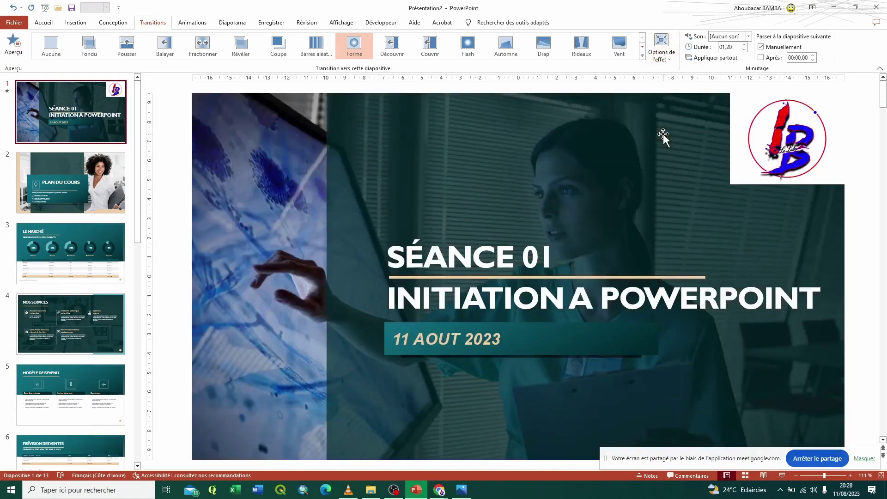
pyautogui.click(666, 60)
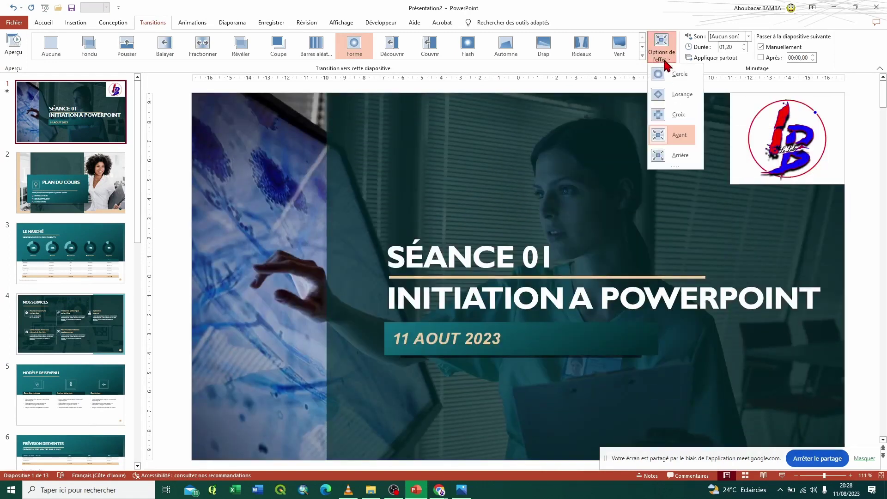
pyautogui.click(670, 155)
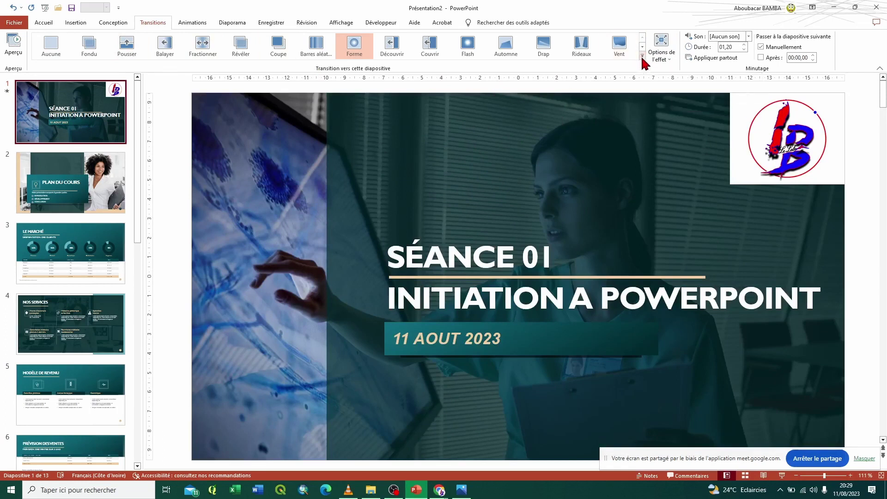
# Apply the Écrasement transition from the full gallery to the title slide, then open slide 2.
pyautogui.click(642, 54)
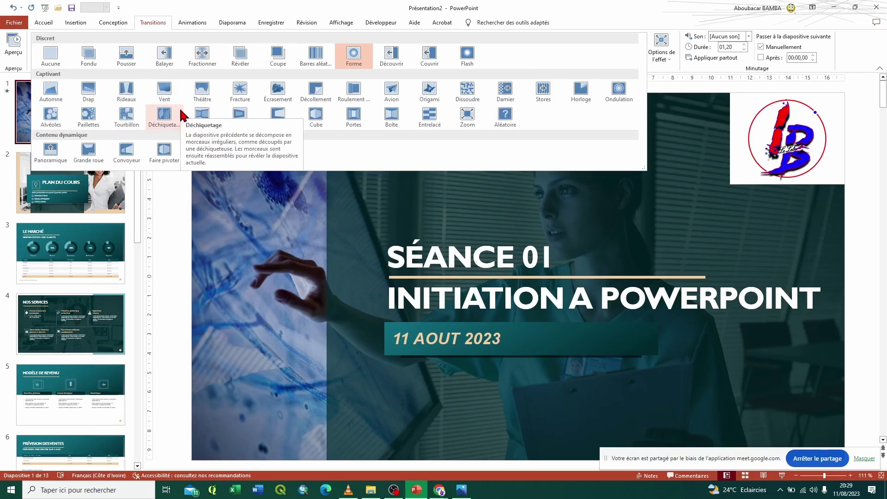
pyautogui.click(277, 92)
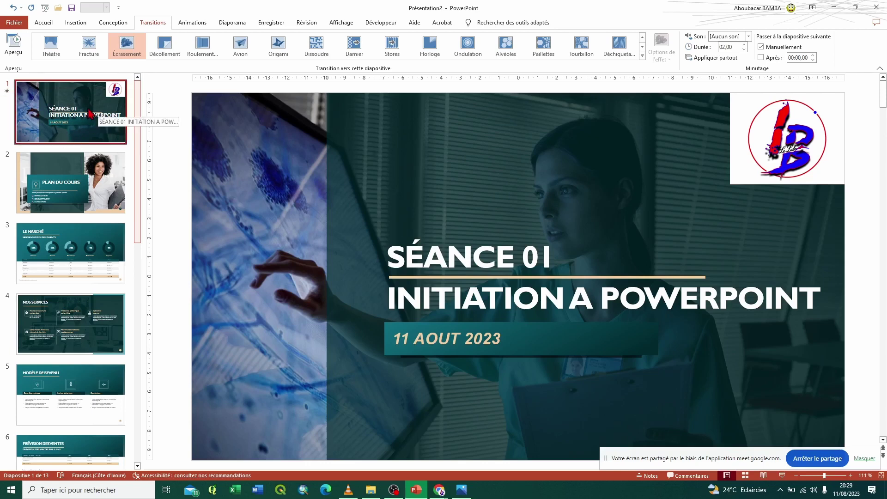
pyautogui.click(81, 180)
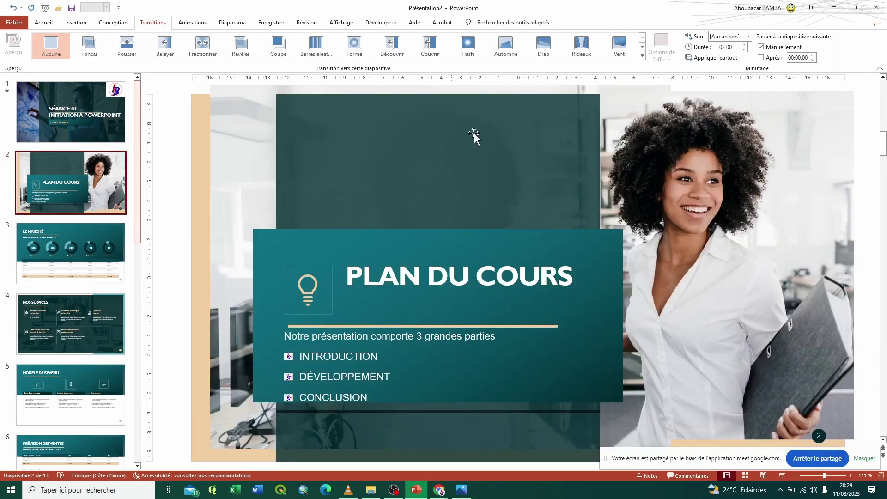
# Give PLAN DU COURS the 06,00-second Rideaux transition, then click after SÉANCE on the title slide.
pyautogui.click(585, 52)
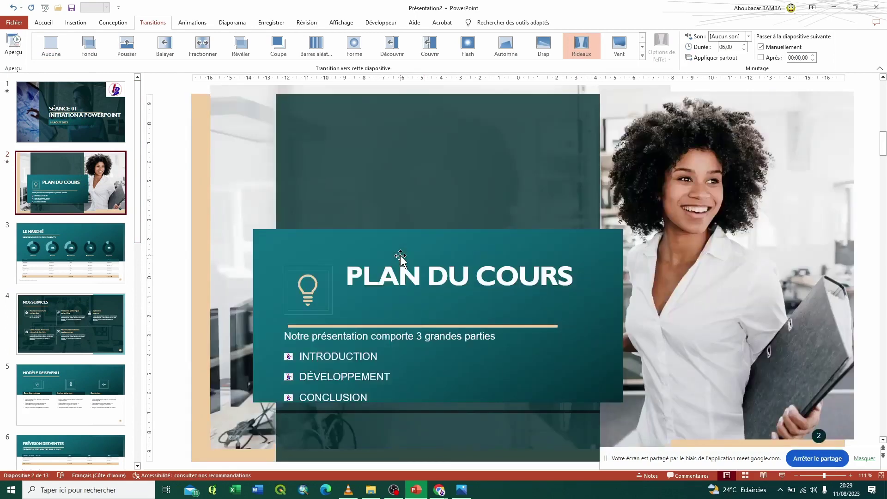
pyautogui.click(108, 142)
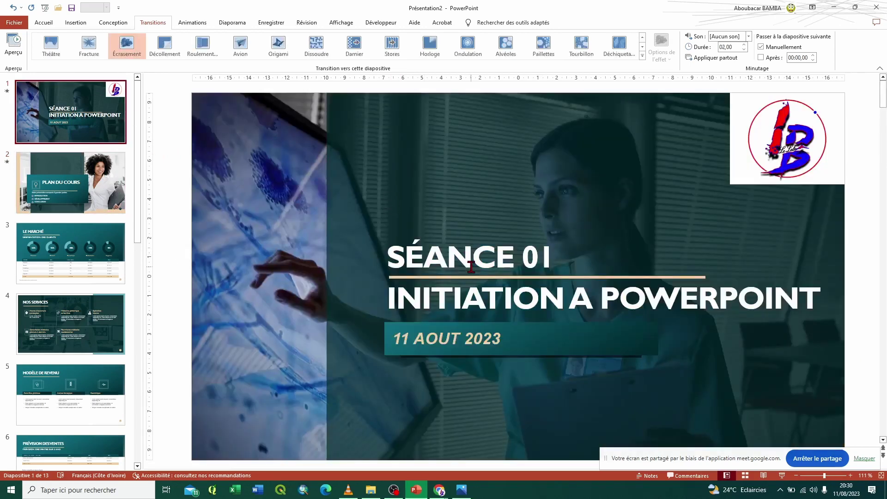
pyautogui.click(471, 266)
pyautogui.click(512, 255)
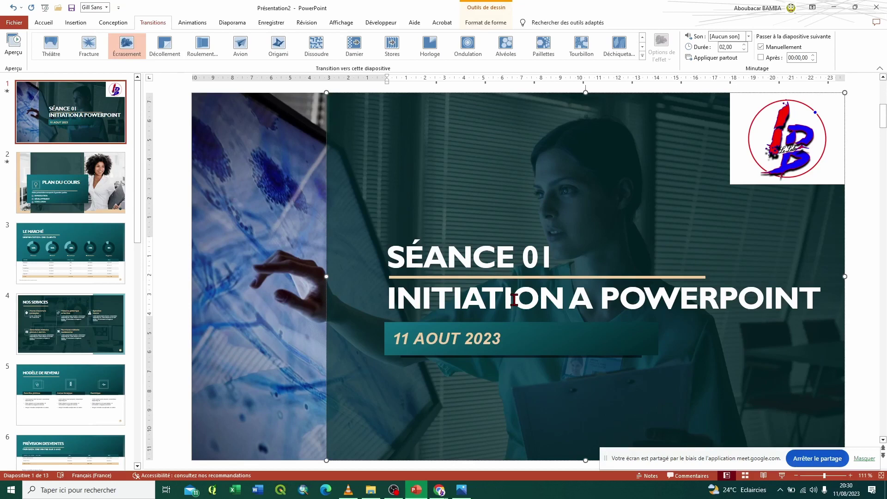
# Apply the Agrandir et tourner animation to the title and replay its preview.
pyautogui.click(203, 26)
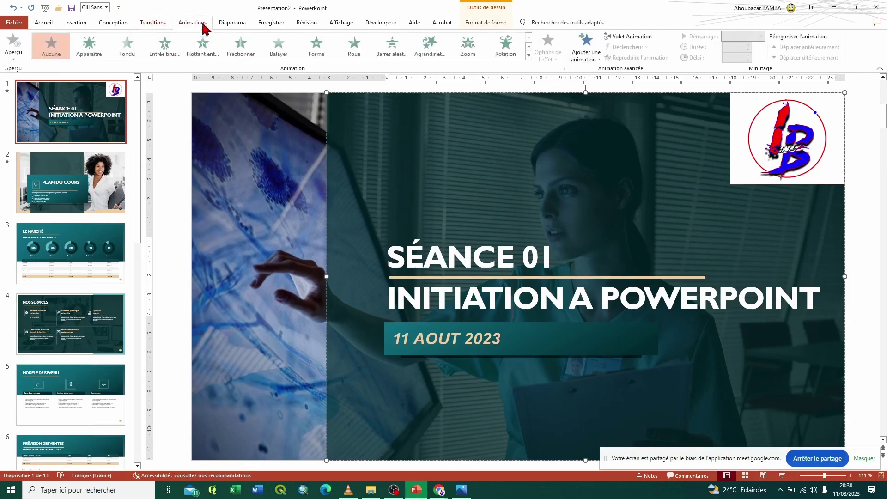
pyautogui.click(430, 47)
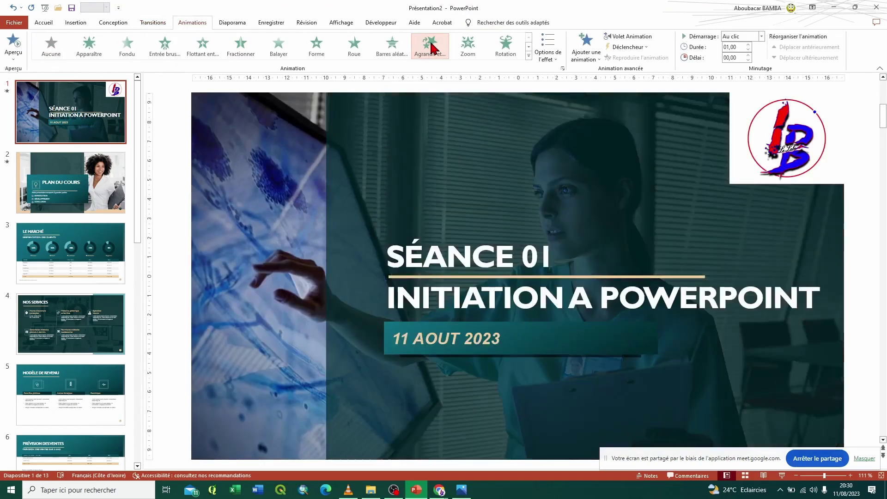
pyautogui.click(430, 47)
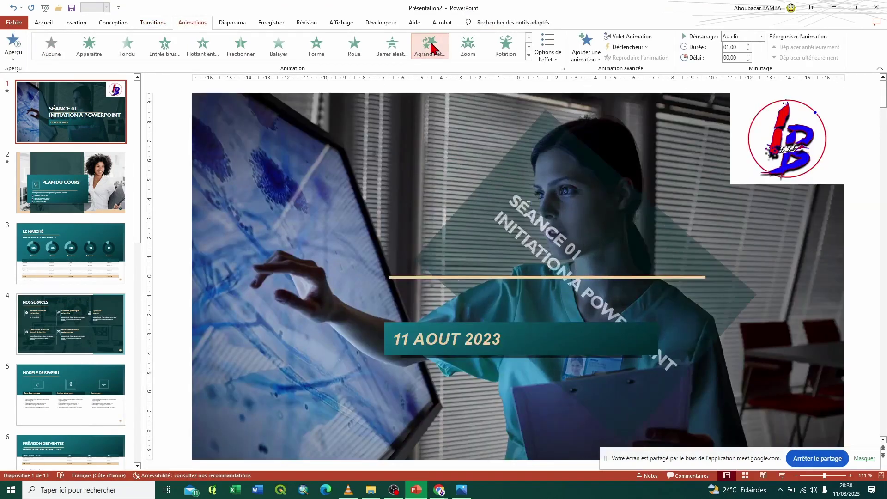
pyautogui.click(431, 46)
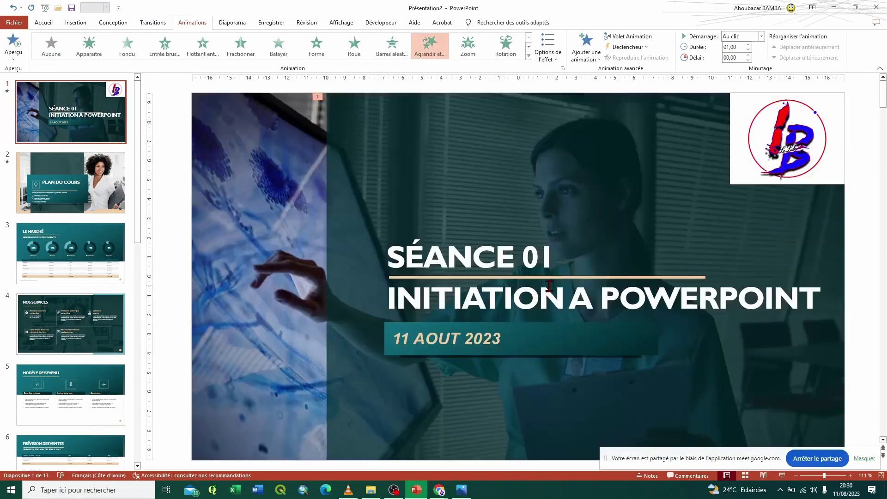
# Give the 11 AOUT 2023 date box the Rebondir entrance, then open PLAN DU COURS.
pyautogui.click(565, 349)
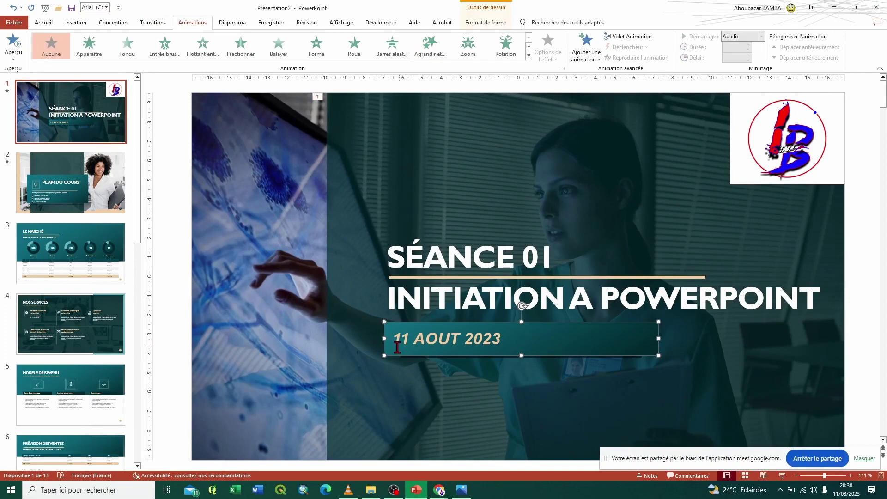
pyautogui.click(528, 56)
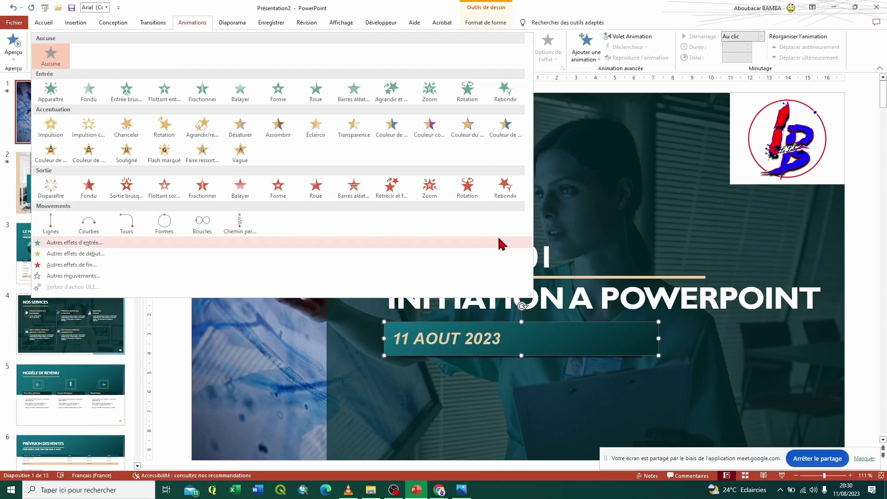
pyautogui.click(512, 105)
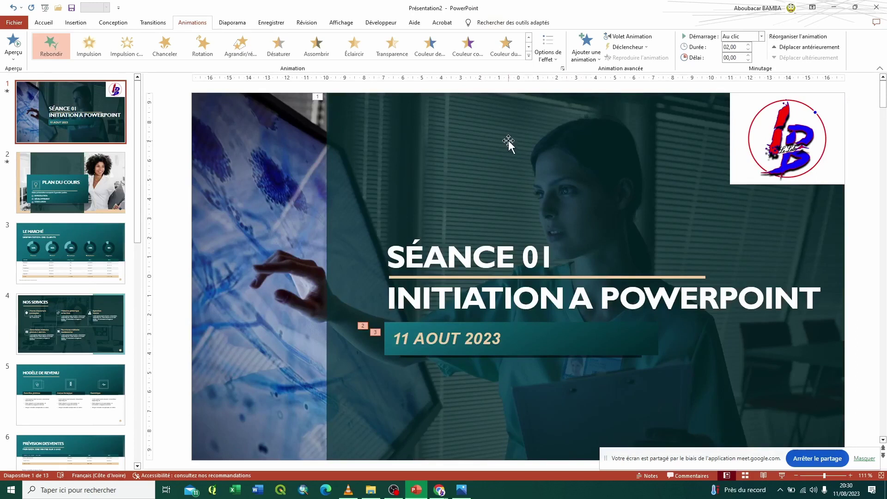
pyautogui.click(556, 62)
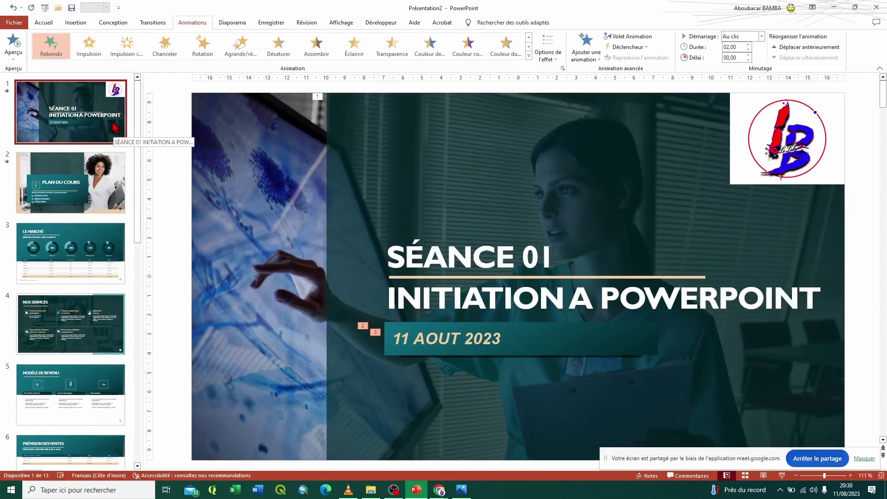
pyautogui.click(97, 190)
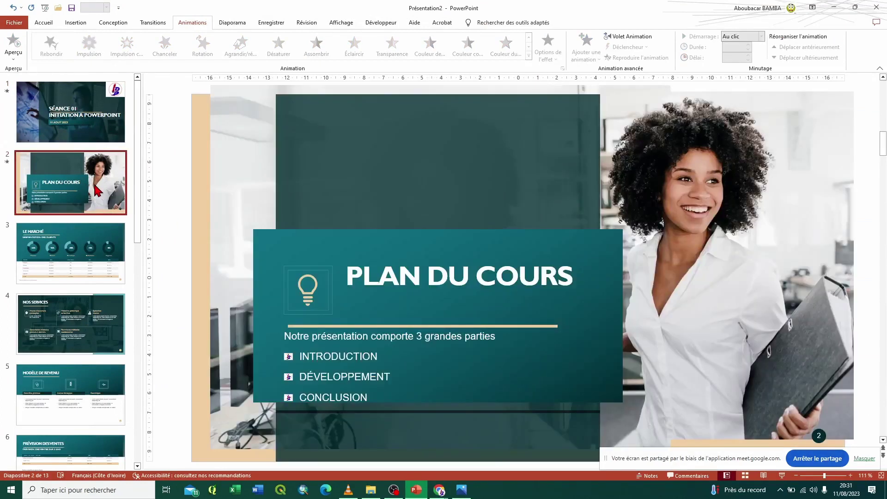
# Give the PLAN DU COURS title the Entrée brusque entrance effect.
pyautogui.click(432, 271)
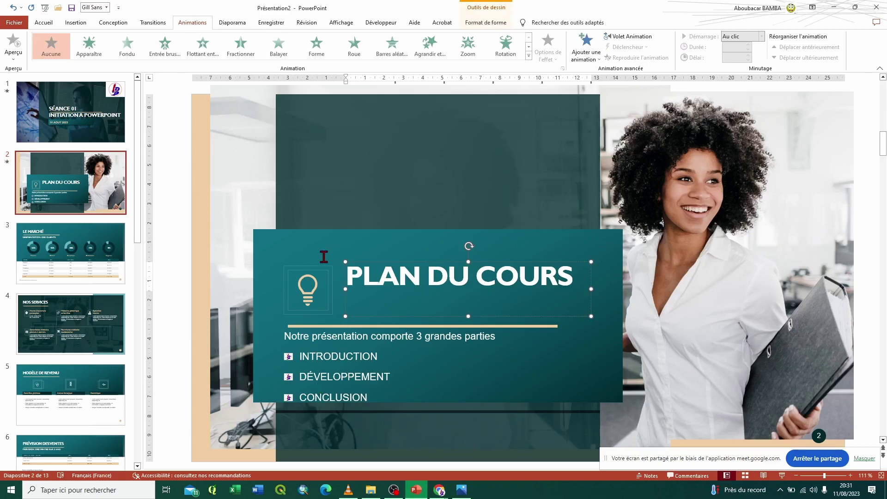
pyautogui.click(529, 55)
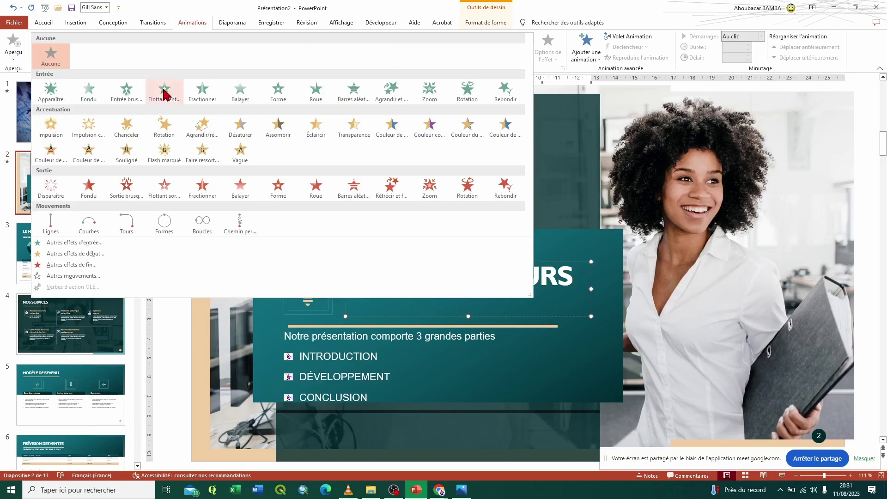
pyautogui.click(126, 92)
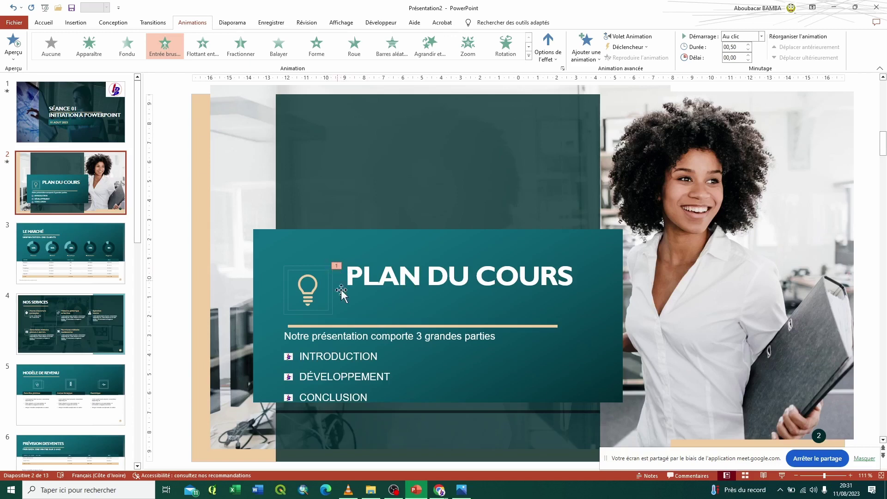
# Make the course outline text box use Flottant entrant, then return to slide 1.
pyautogui.click(377, 357)
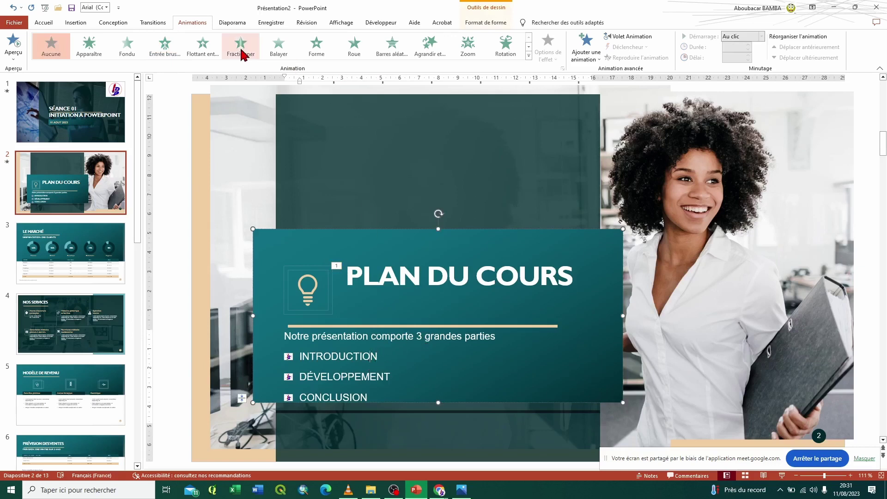
pyautogui.click(207, 49)
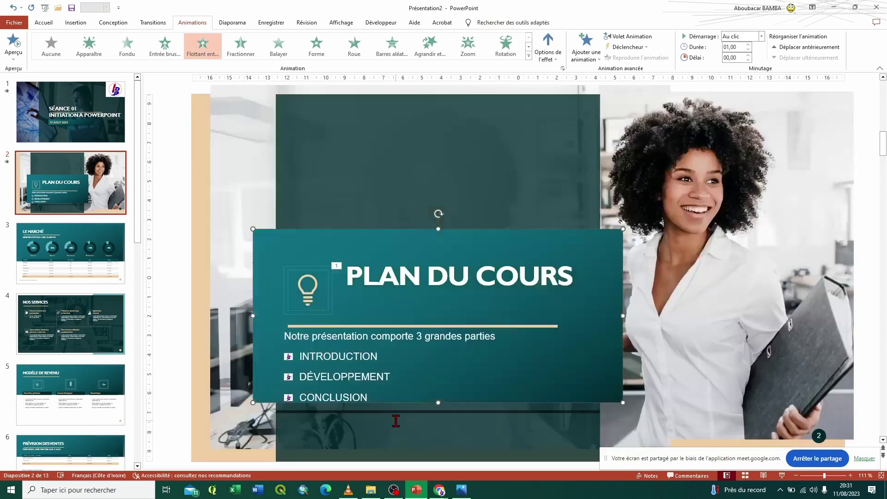
pyautogui.click(395, 421)
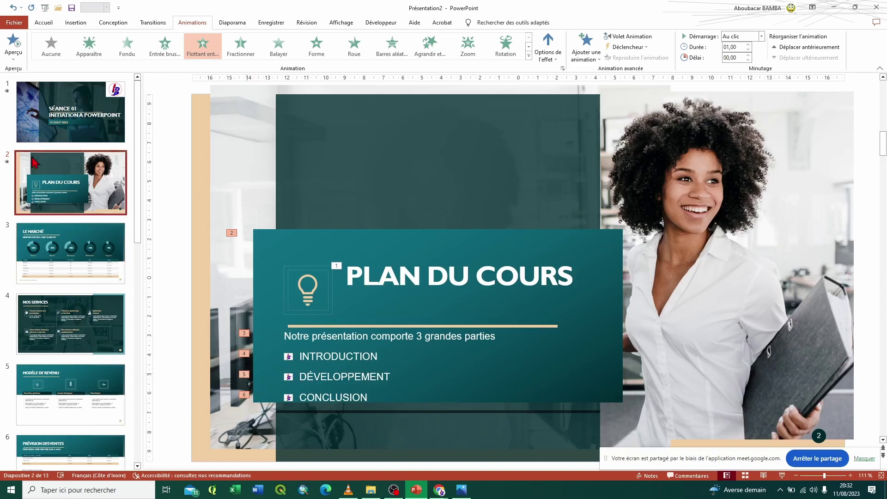
pyautogui.click(64, 95)
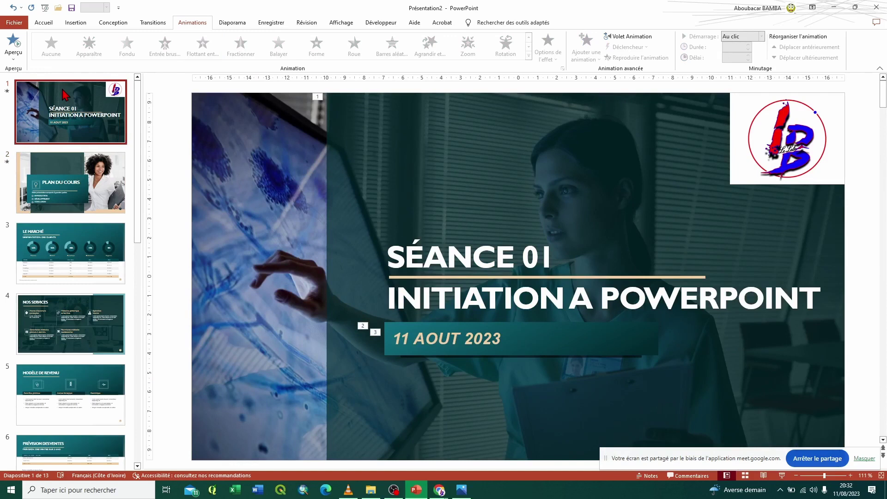
# Play the slideshow from the first slide through to Financement, then end it on slide 11.
pyautogui.click(232, 25)
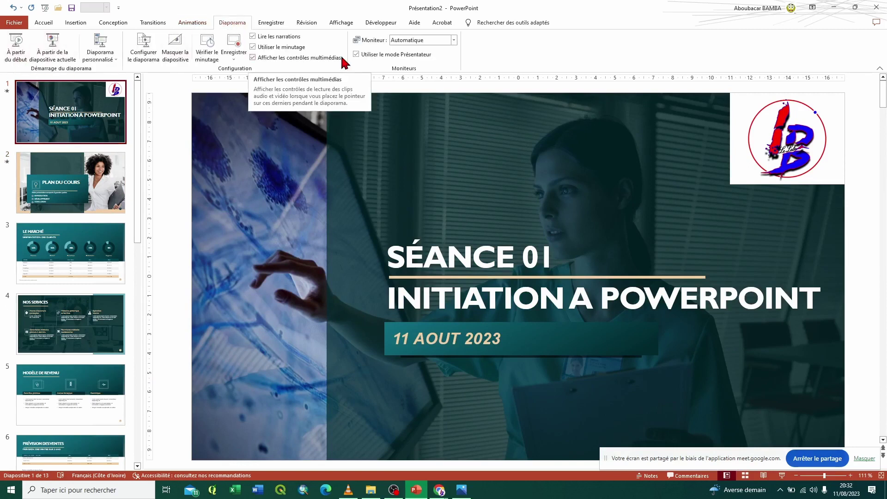
pyautogui.click(14, 49)
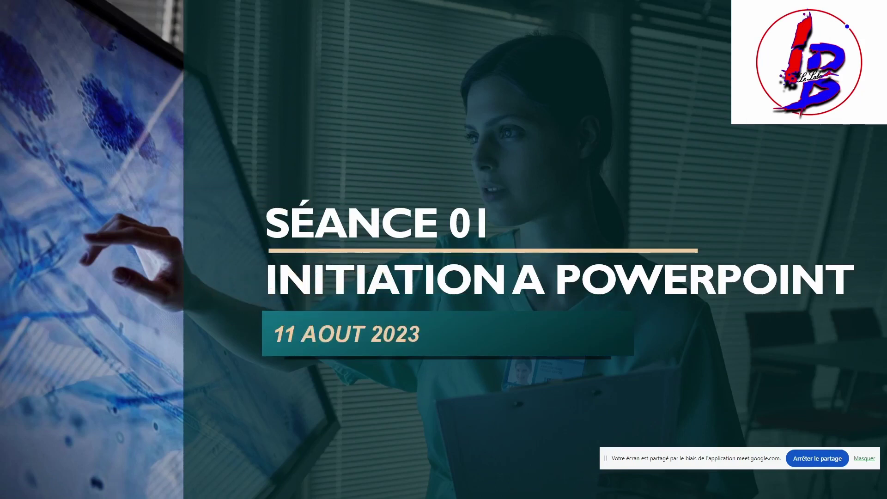
pyautogui.press('Right')
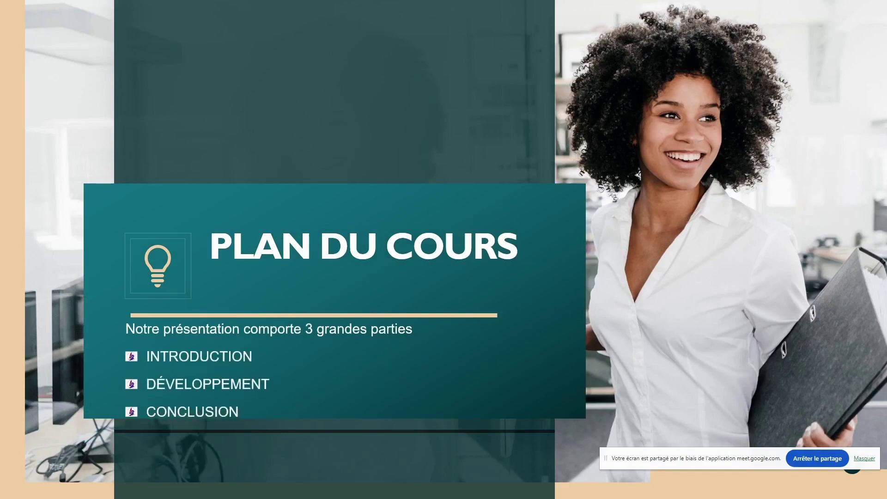
pyautogui.press('Right')
pyautogui.press('Right')
pyautogui.press('Right')
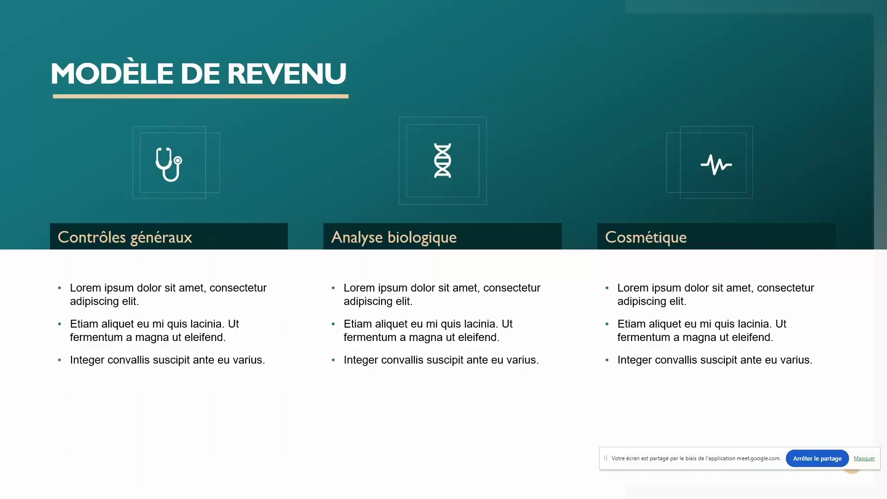
pyautogui.press('Right')
pyautogui.press('Right')
pyautogui.press('Right')
pyautogui.press('Right')
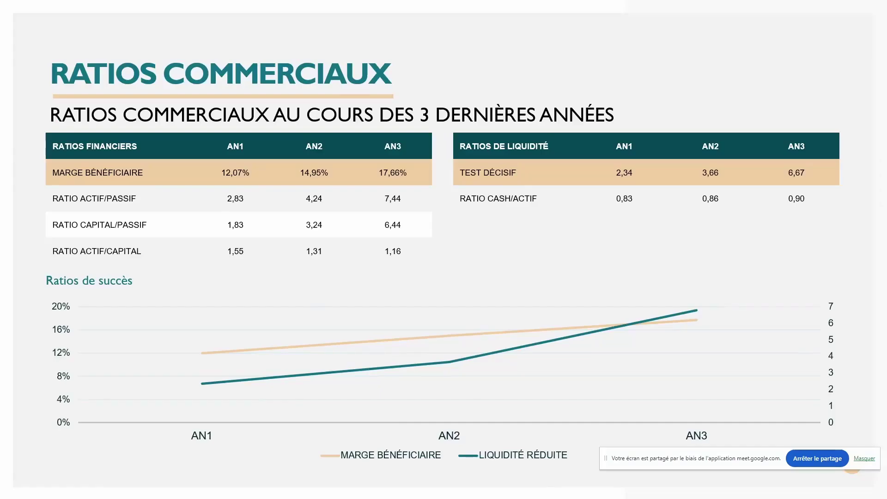
pyautogui.press('Right')
pyautogui.press('Right')
pyautogui.press('Escape')
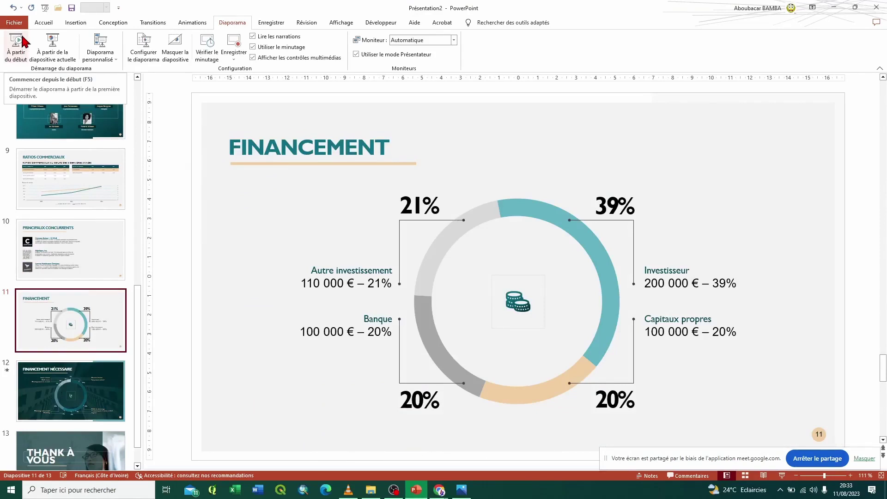
# Move the Meet sharing notice aside, present from the Financement slide and step back two slides.
pyautogui.moveTo(606, 456)
pyautogui.mouseDown()
pyautogui.moveTo(430, 402)
pyautogui.moveTo(319, 382)
pyautogui.mouseUp()
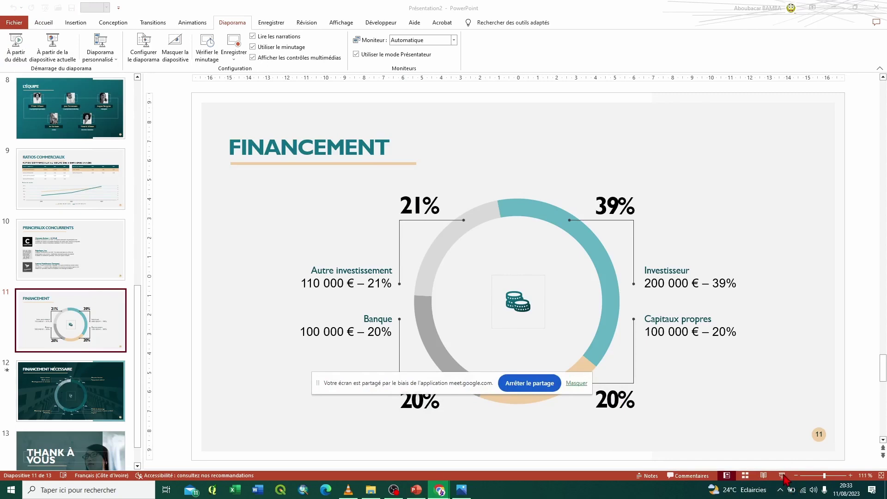
pyautogui.click(783, 478)
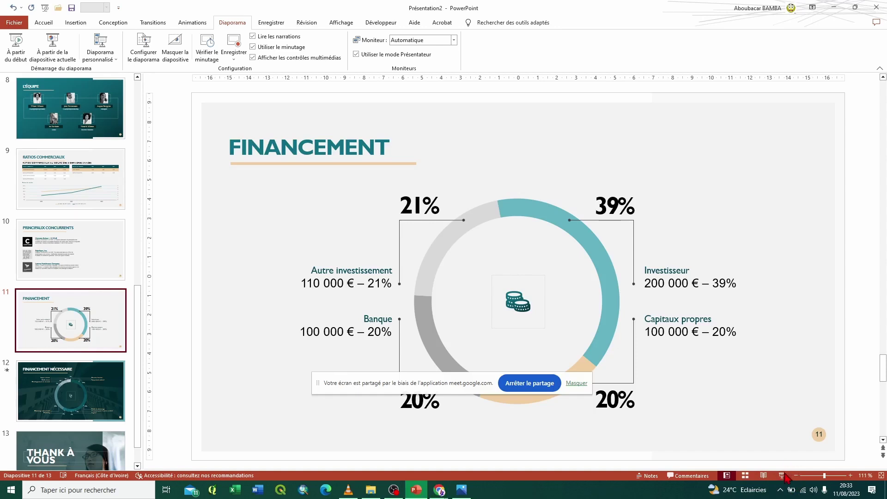
pyautogui.click(782, 476)
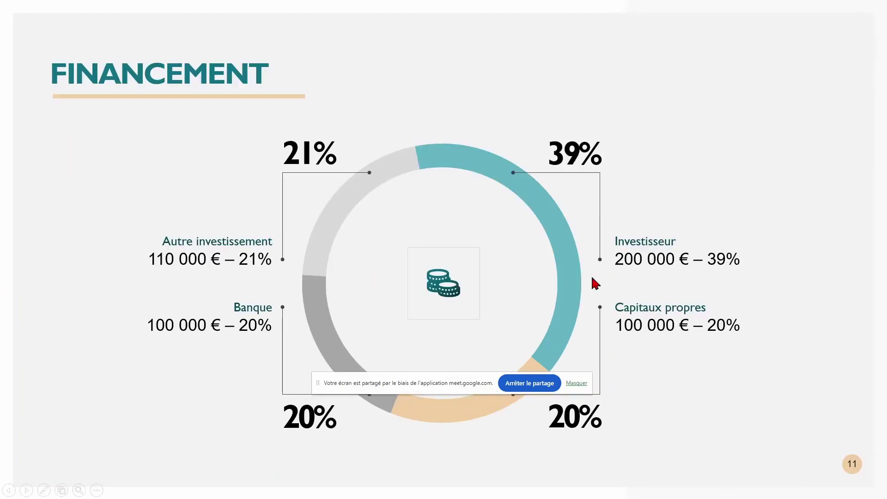
pyautogui.press('Left')
pyautogui.press('Left')
pyautogui.press('Left')
pyautogui.press('Left')
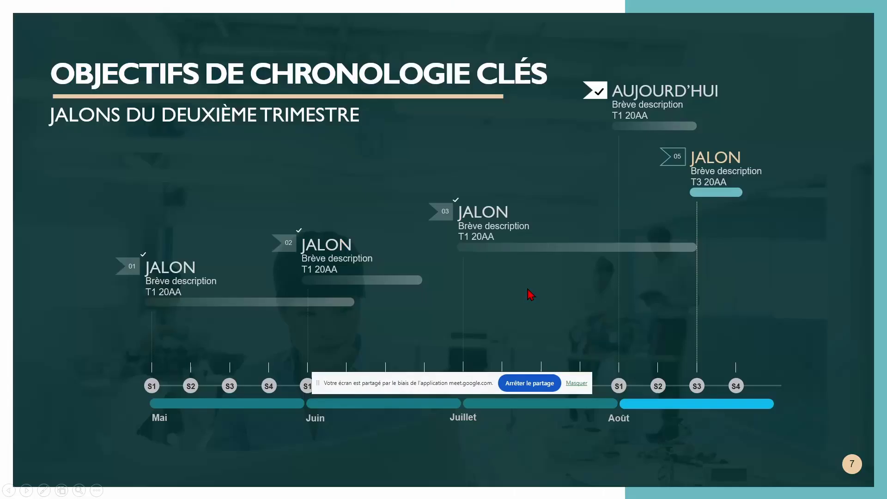
pyautogui.press('Left')
pyautogui.press('Left')
pyautogui.press('Left')
pyautogui.press('Left')
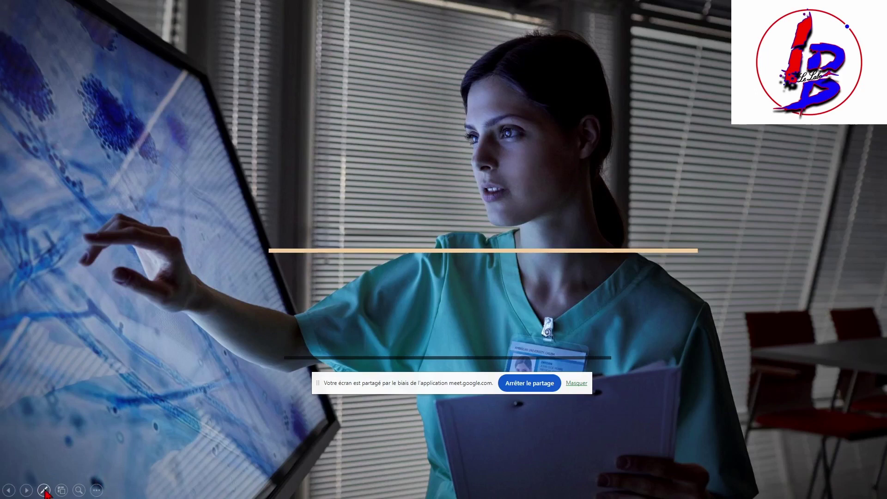
# Switch to the laser pointer and play the 'SÉANCE 01 INITIATION A POWERPOINT' title animation.
pyautogui.click(44, 490)
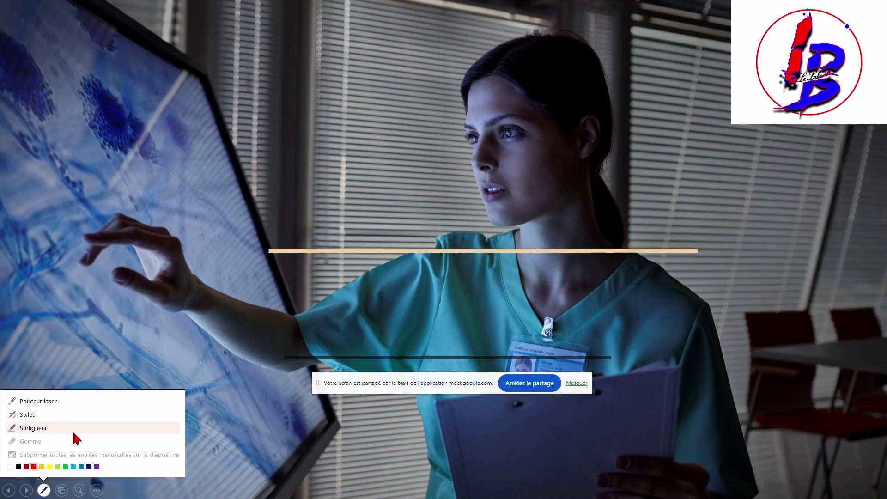
pyautogui.click(38, 401)
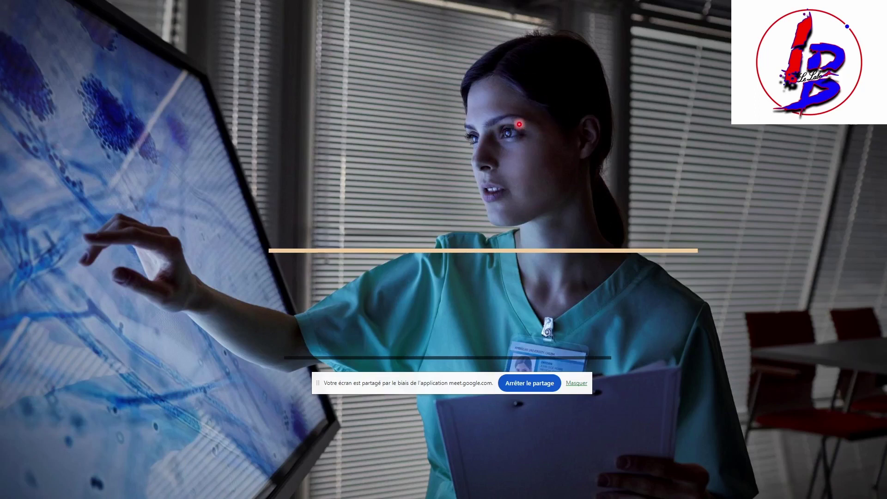
pyautogui.click(422, 165)
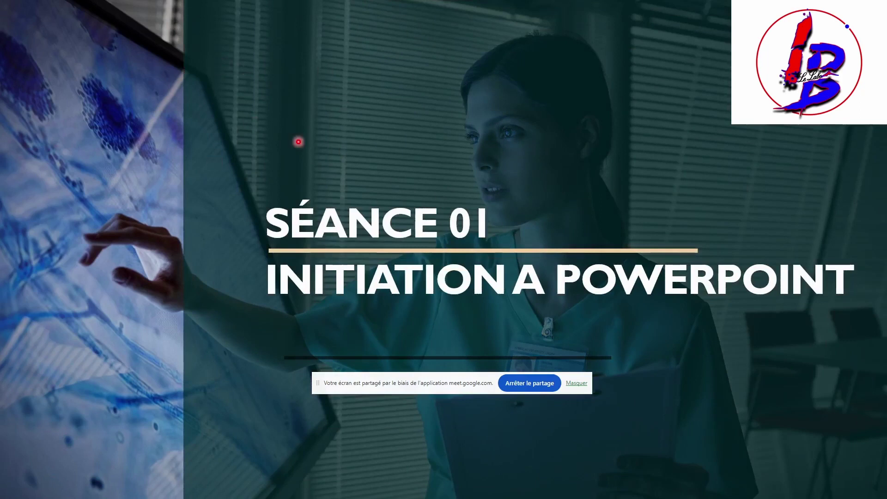
pyautogui.moveTo(61, 490)
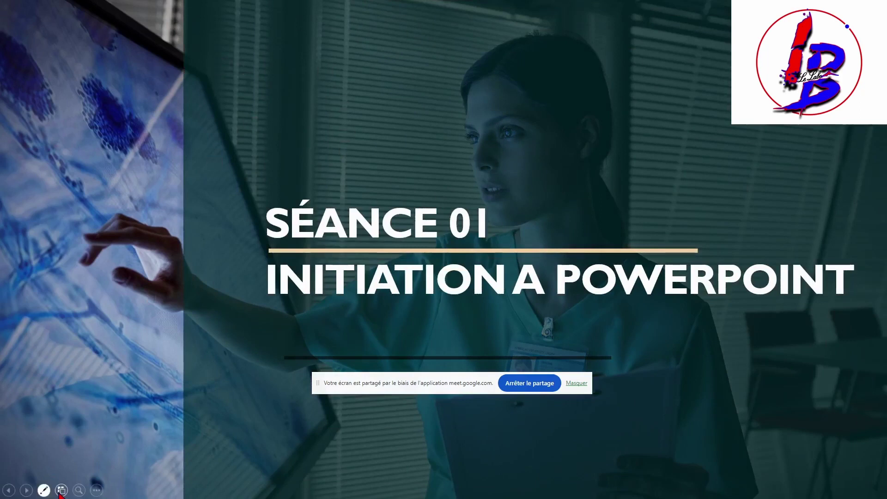
# Draw red pen loops and a curve across the title slide.
pyautogui.click(44, 490)
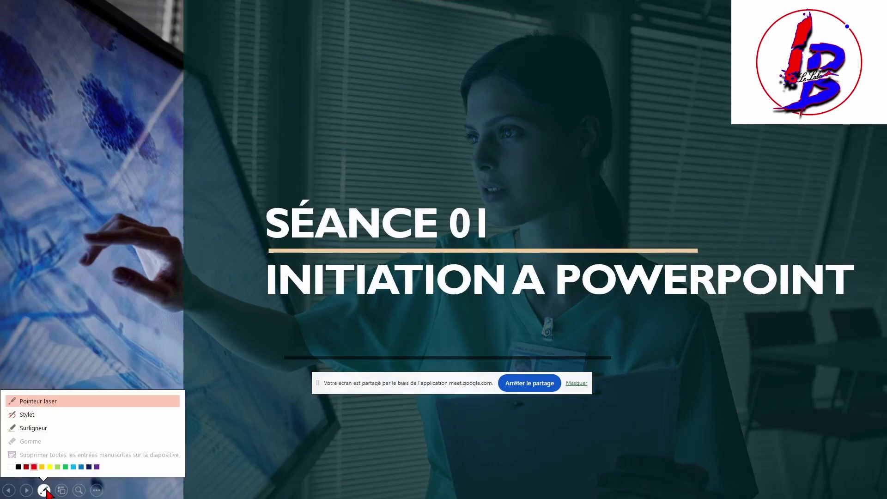
pyautogui.click(29, 414)
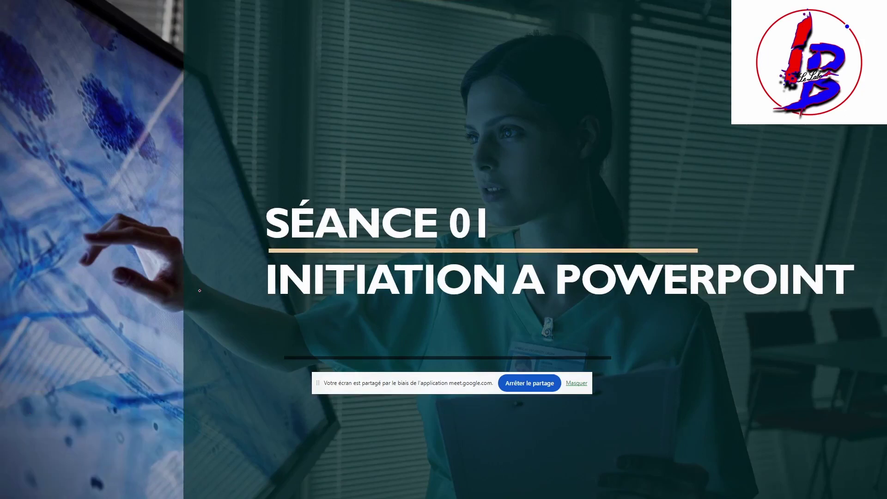
pyautogui.moveTo(262, 220)
pyautogui.mouseDown()
pyautogui.moveTo(541, 111)
pyautogui.moveTo(617, 152)
pyautogui.moveTo(508, 187)
pyautogui.mouseUp()
pyautogui.moveTo(427, 148); pyautogui.dragTo(264, 221)
pyautogui.moveTo(217, 113)
pyautogui.mouseDown()
pyautogui.moveTo(304, 185)
pyautogui.moveTo(341, 282)
pyautogui.moveTo(416, 268)
pyautogui.moveTo(469, 228)
pyautogui.mouseUp()
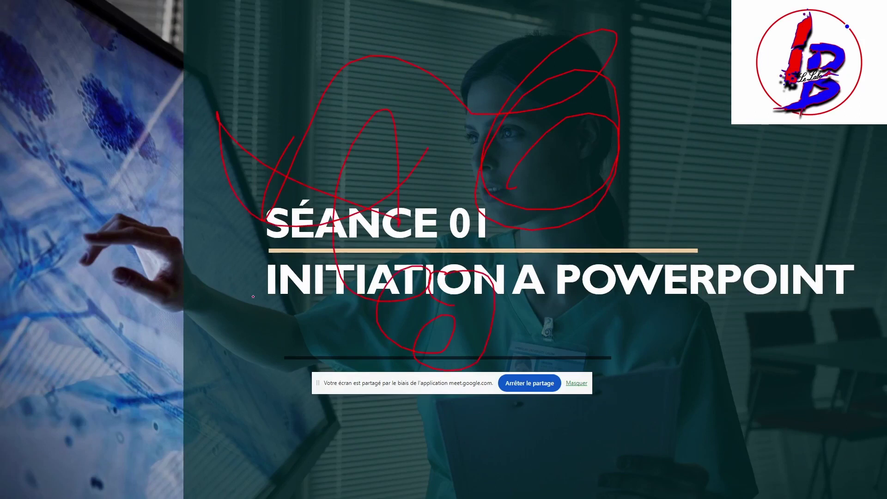
# Switch the ink to violet, draw a stroke across the slide, then erase all ink.
pyautogui.click(43, 490)
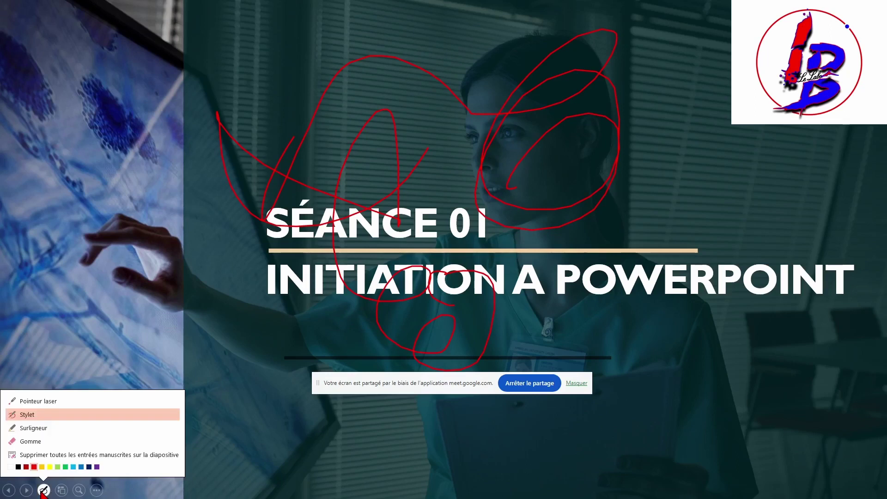
pyautogui.click(97, 466)
pyautogui.moveTo(301, 73); pyautogui.dragTo(502, 169)
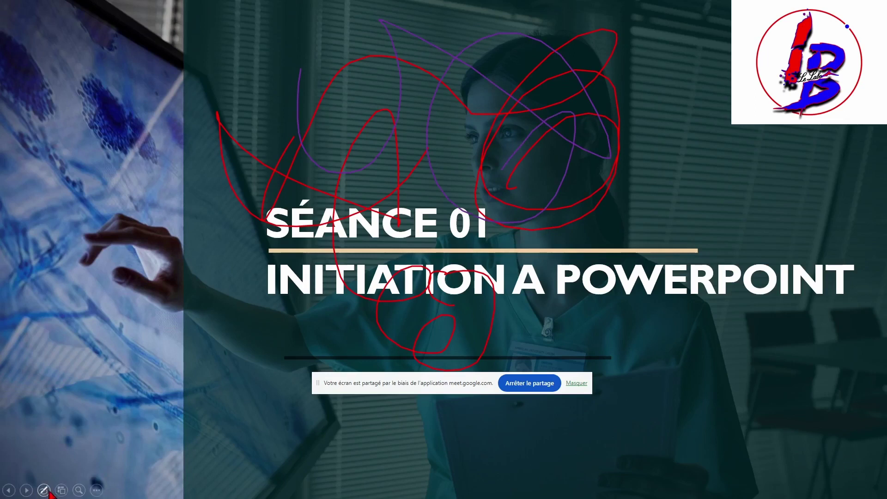
pyautogui.click(45, 490)
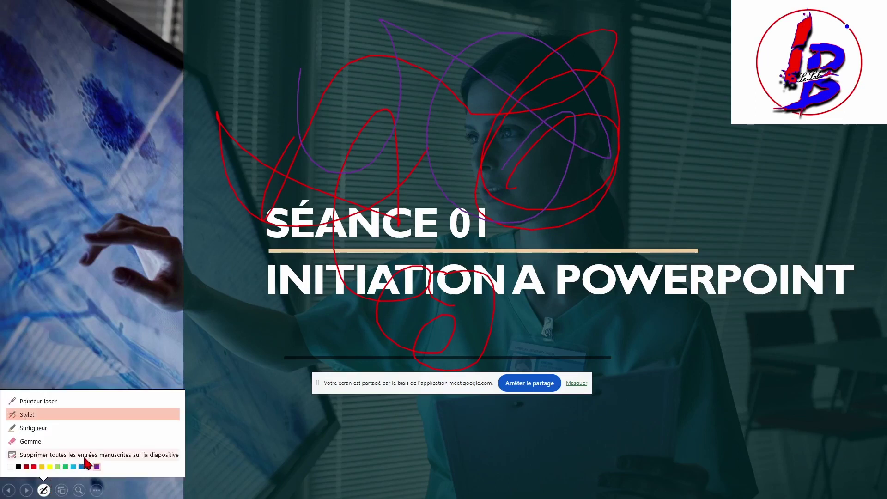
pyautogui.click(110, 457)
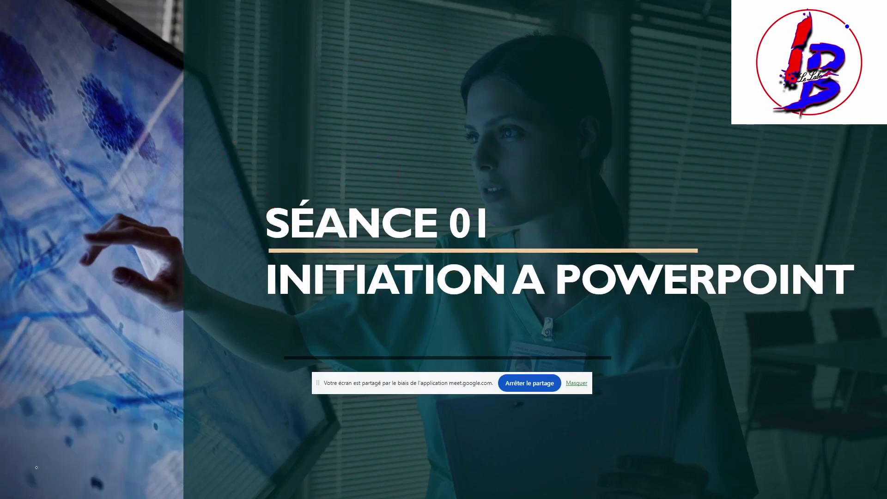
pyautogui.click(43, 489)
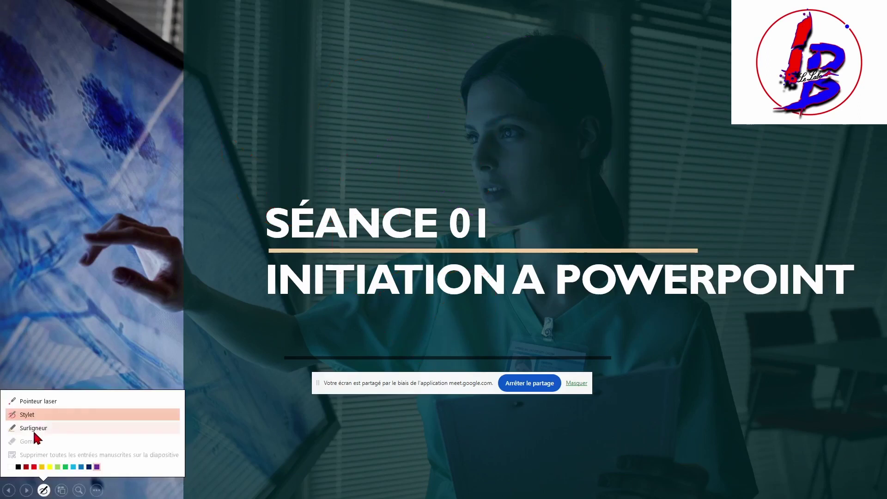
# Highlight 'SÉANCE 01' in yellow, then erase all ink from the title slide.
pyautogui.click(34, 430)
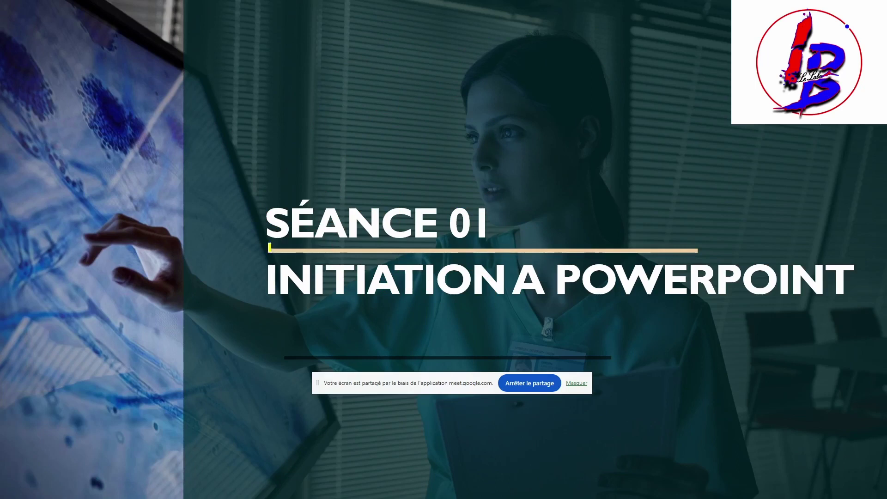
pyautogui.moveTo(272, 227)
pyautogui.mouseDown()
pyautogui.moveTo(487, 228)
pyautogui.moveTo(238, 231)
pyautogui.mouseUp()
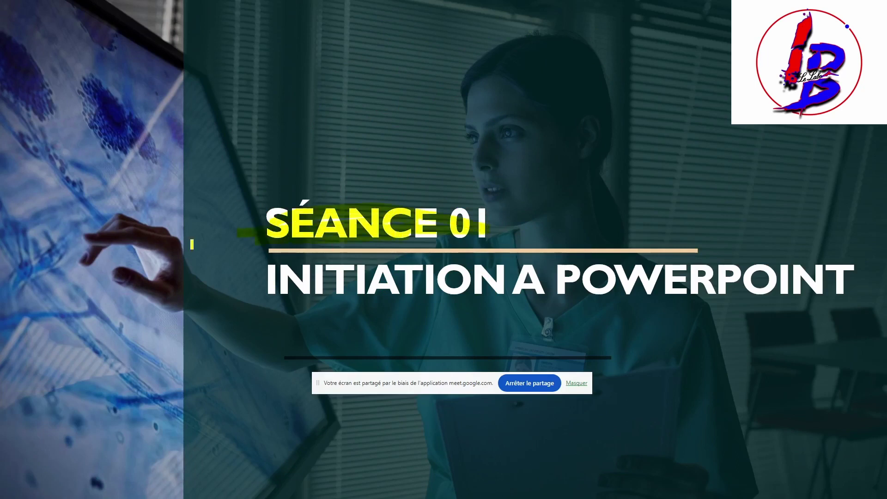
pyautogui.click(45, 491)
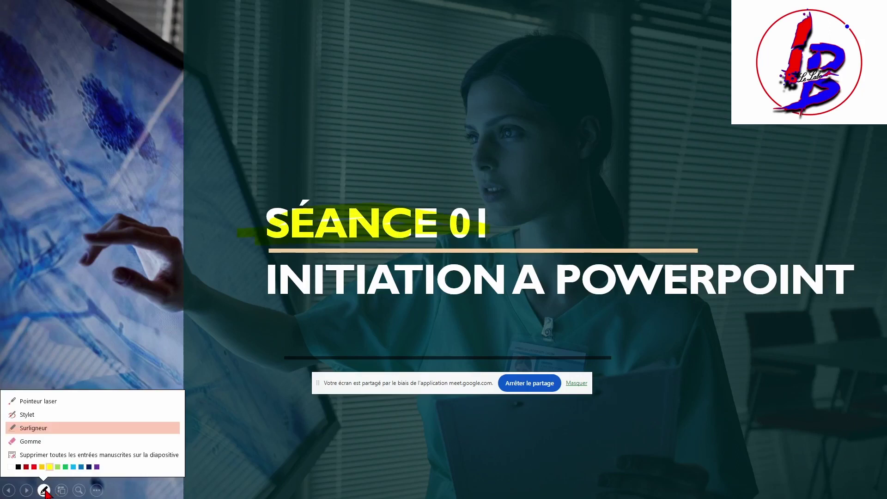
pyautogui.click(43, 454)
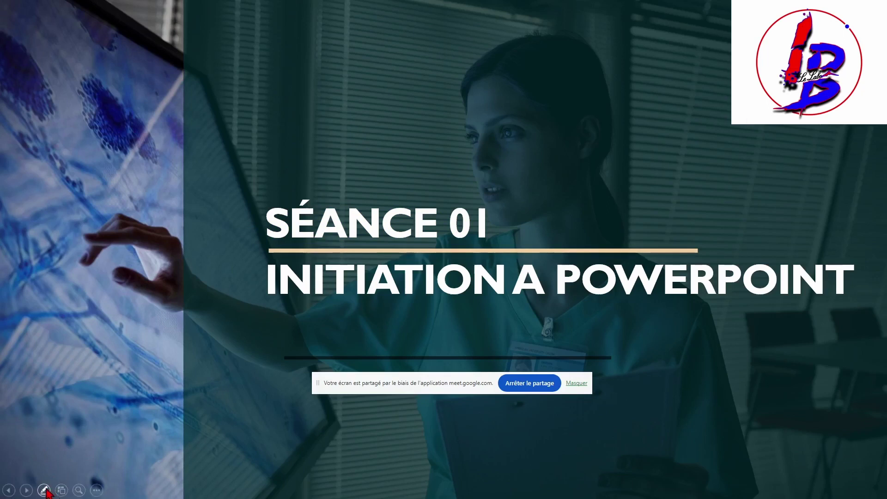
pyautogui.click(45, 489)
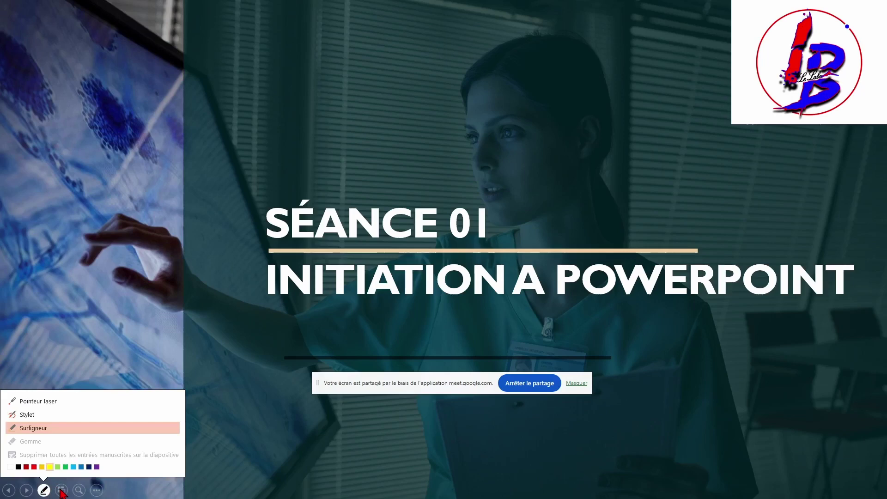
pyautogui.click(61, 490)
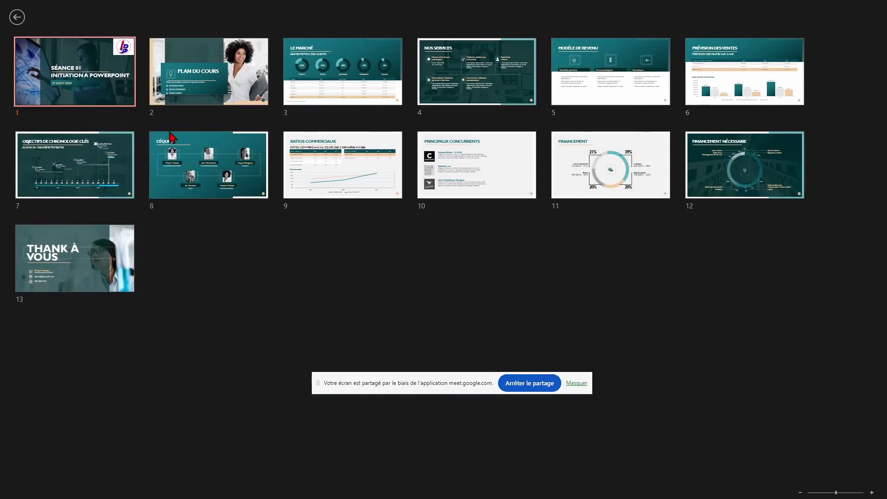
pyautogui.click(223, 79)
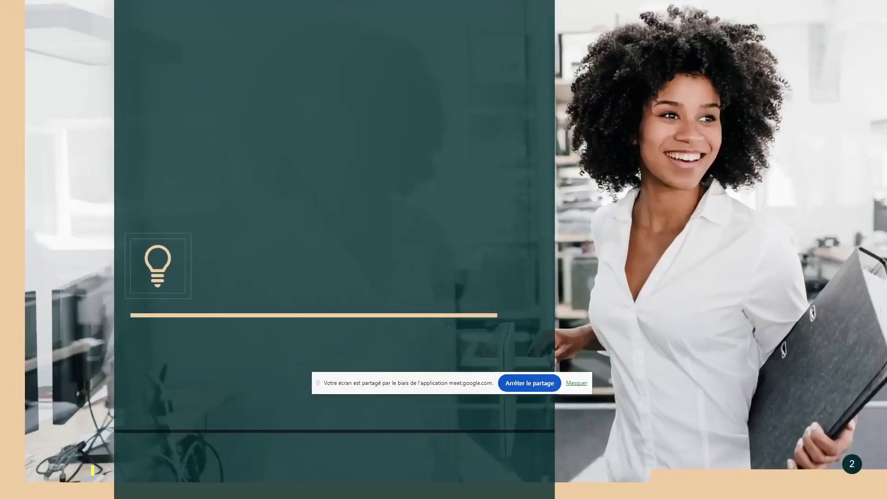
pyautogui.click(63, 494)
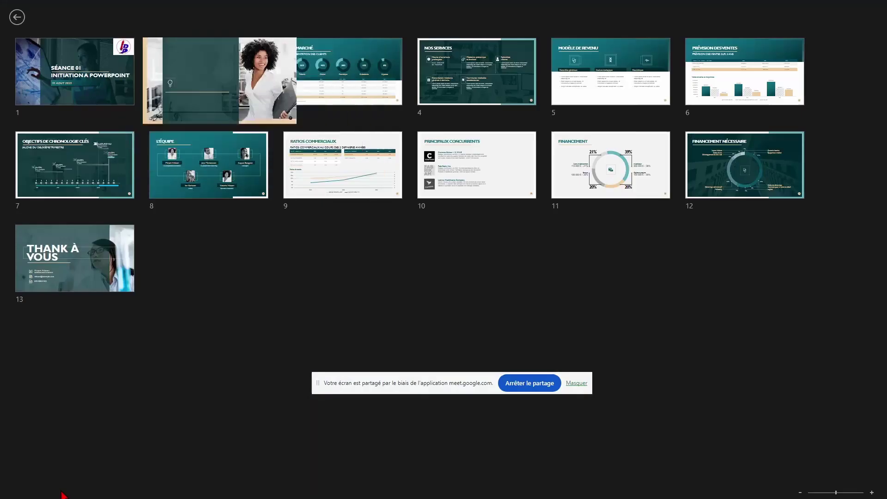
pyautogui.click(109, 95)
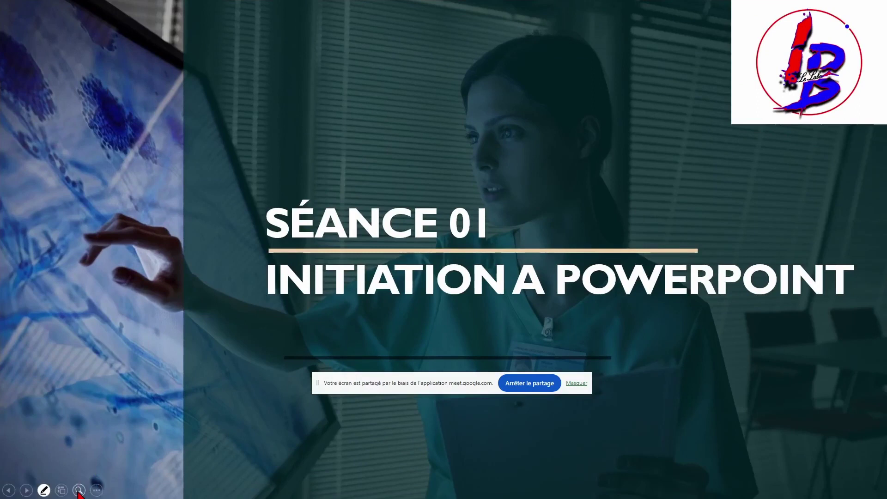
# Zoom into the title and pan across to show POWERPOINT, then return to full view.
pyautogui.click(78, 491)
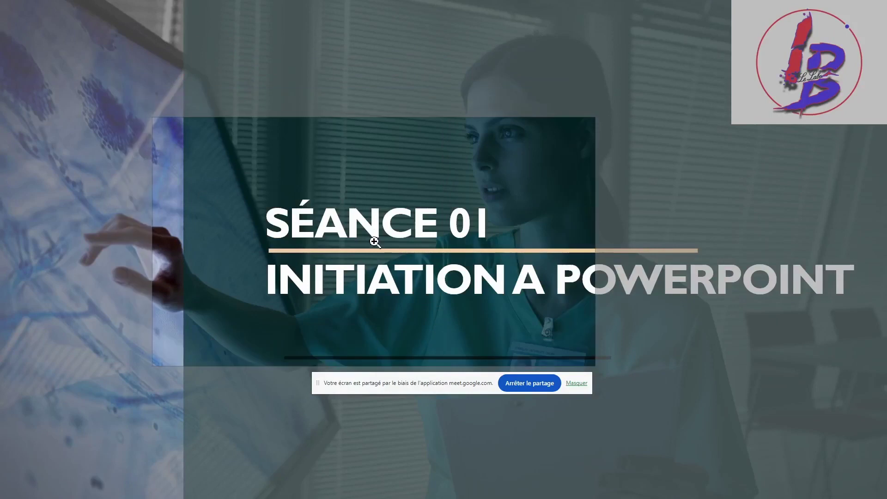
pyautogui.click(397, 251)
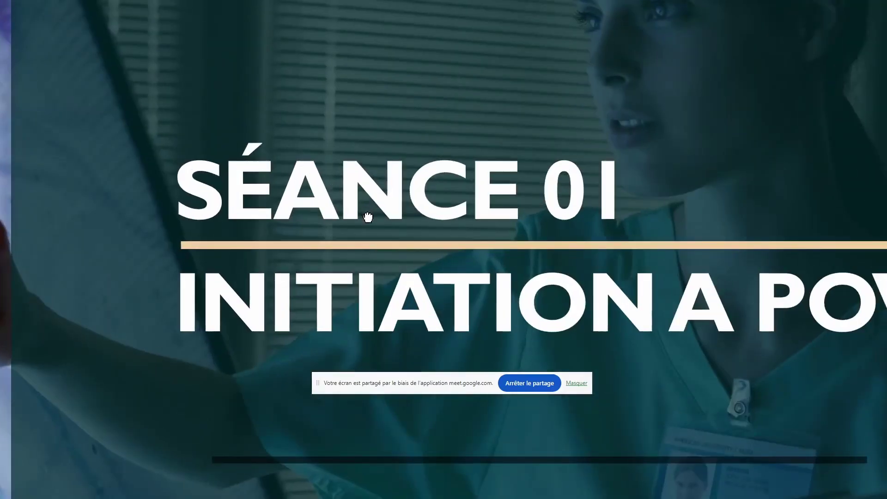
pyautogui.scroll(-5, 369, 235)
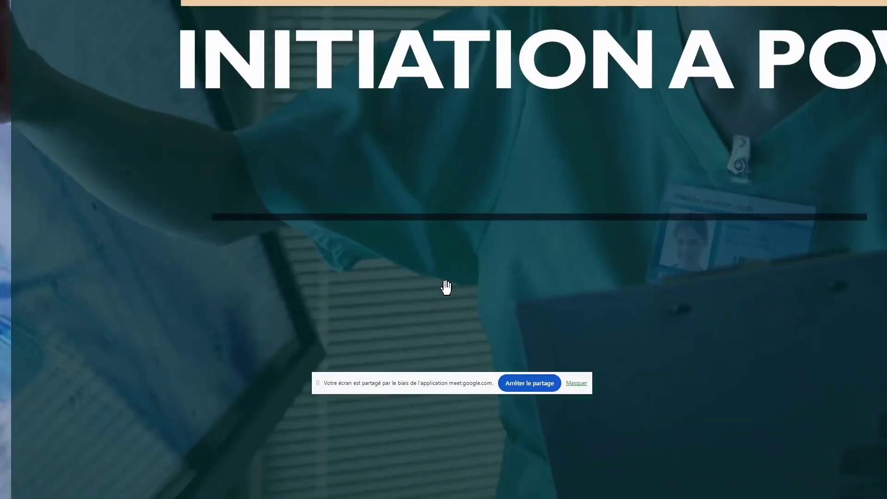
pyautogui.moveTo(445, 287)
pyautogui.mouseDown()
pyautogui.moveTo(411, 229)
pyautogui.moveTo(431, 231)
pyautogui.mouseUp()
pyautogui.scroll(5, 490, 155)
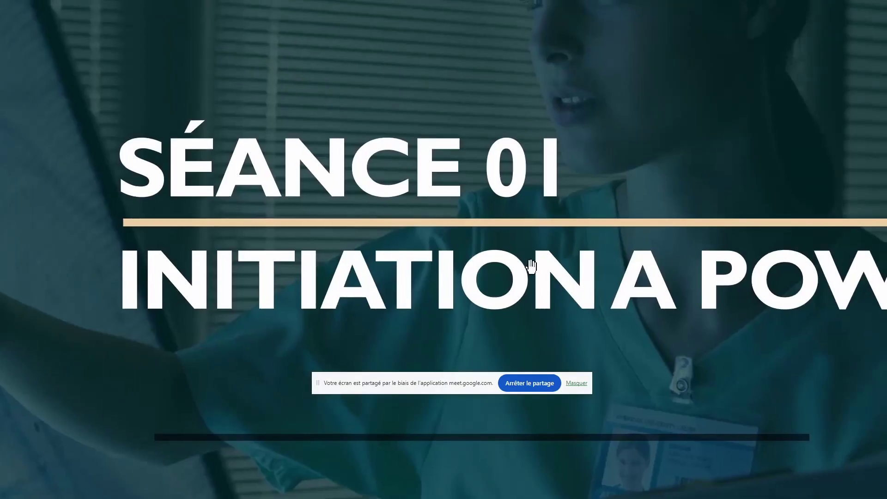
pyautogui.moveTo(506, 272); pyautogui.dragTo(306, 247)
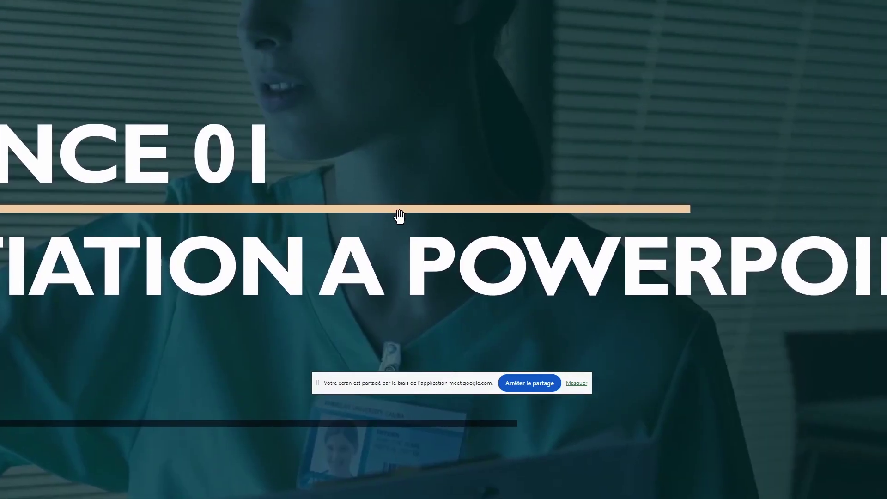
pyautogui.press('Escape')
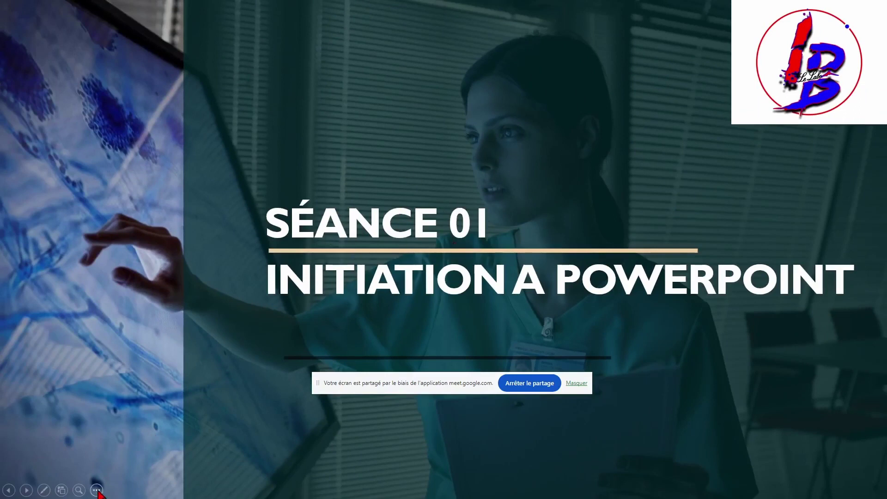
# Reveal the '11 AOUT 2023' date banner and advance to slide 2.
pyautogui.click(96, 491)
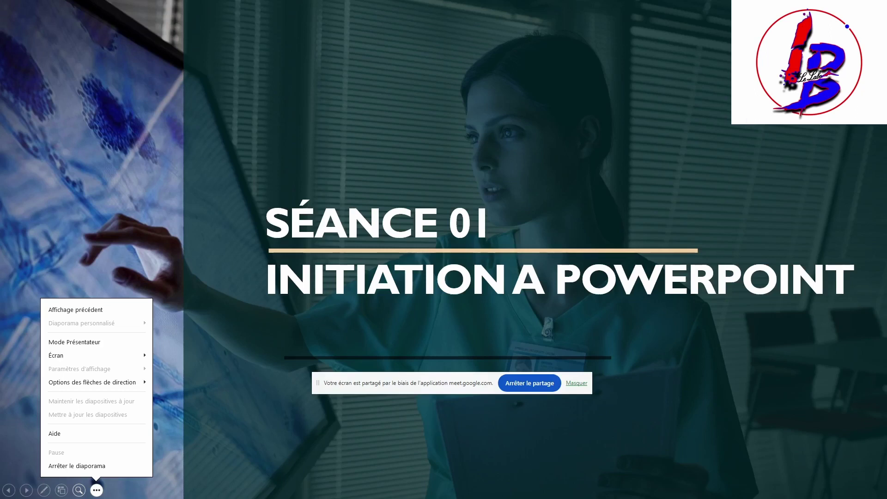
pyautogui.click(366, 152)
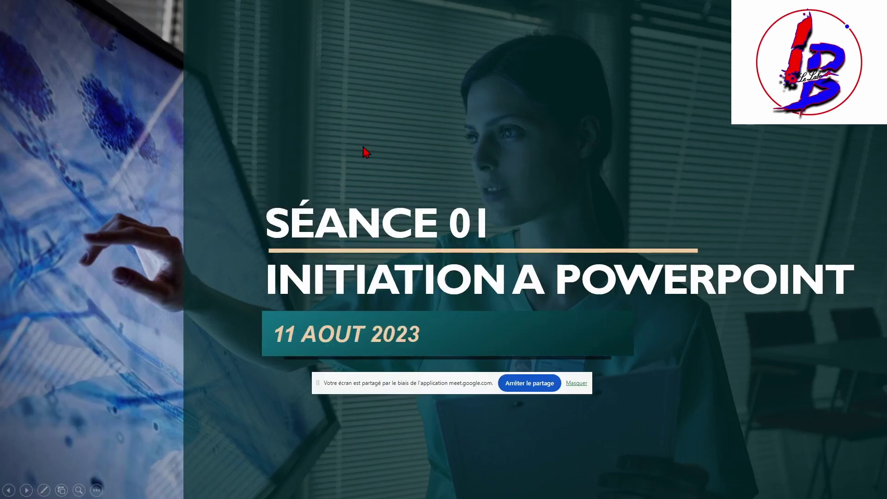
pyautogui.click(366, 153)
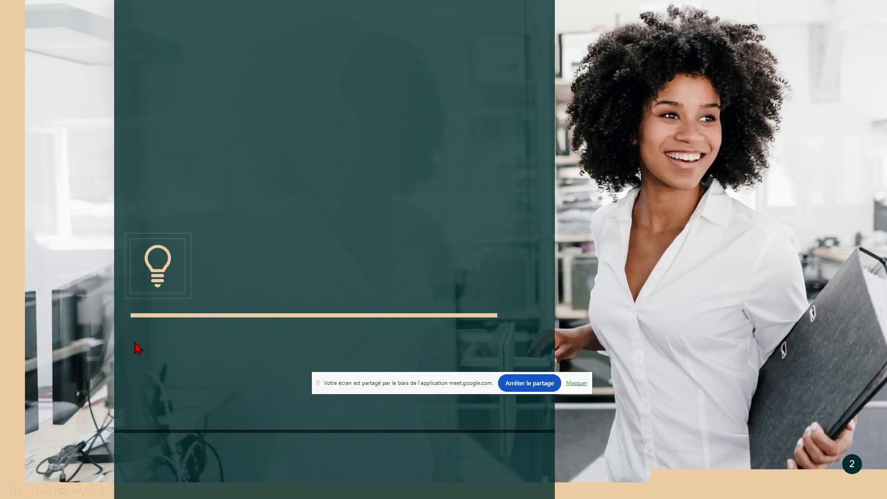
# Switch the running slideshow to Mode Présentateur on slide 2.
pyautogui.click(97, 491)
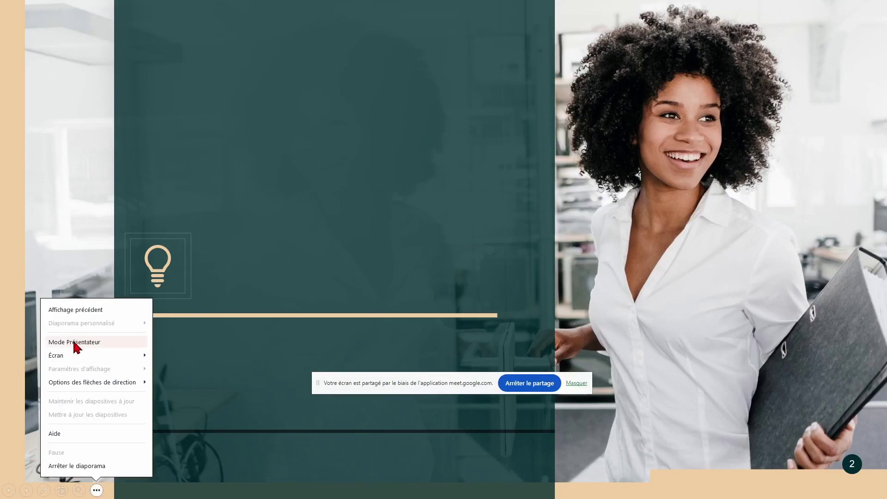
pyautogui.click(104, 345)
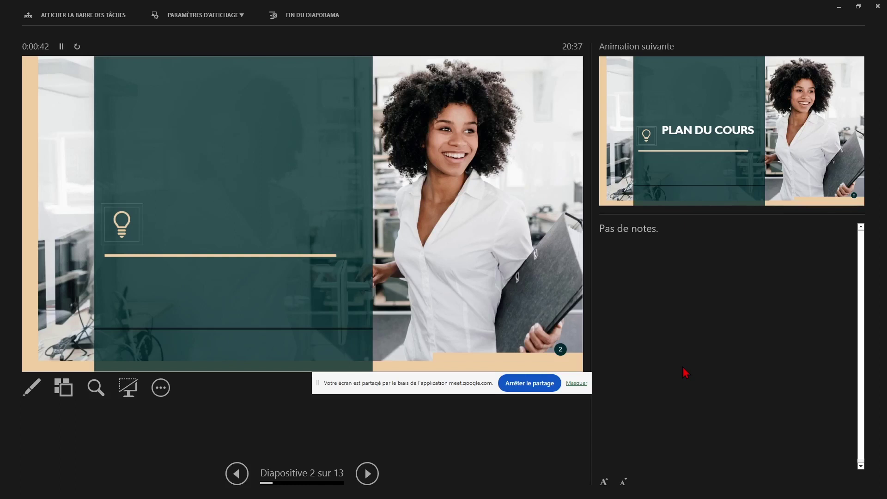
# Reveal the PLAN DU COURS title, subtitle, INTRODUCTION, DÉVELOPPEMENT and CONCLUSION, then end the slideshow.
pyautogui.click(286, 212)
pyautogui.click(286, 212)
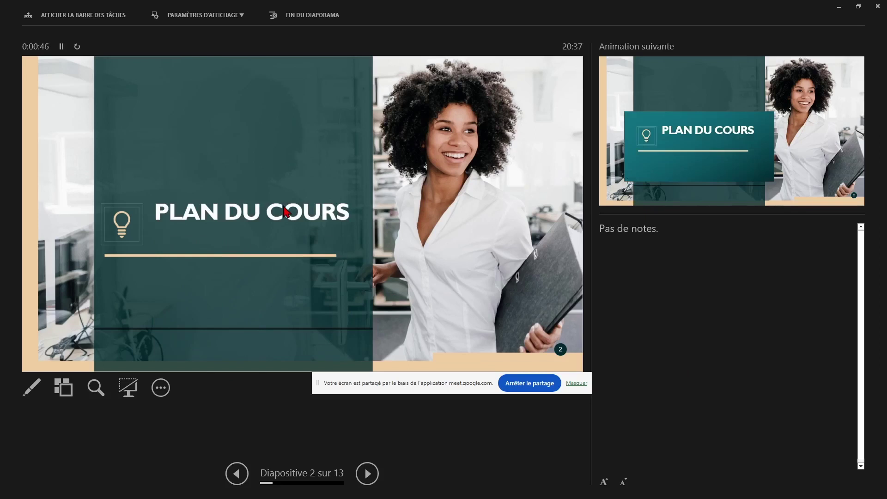
pyautogui.click(286, 212)
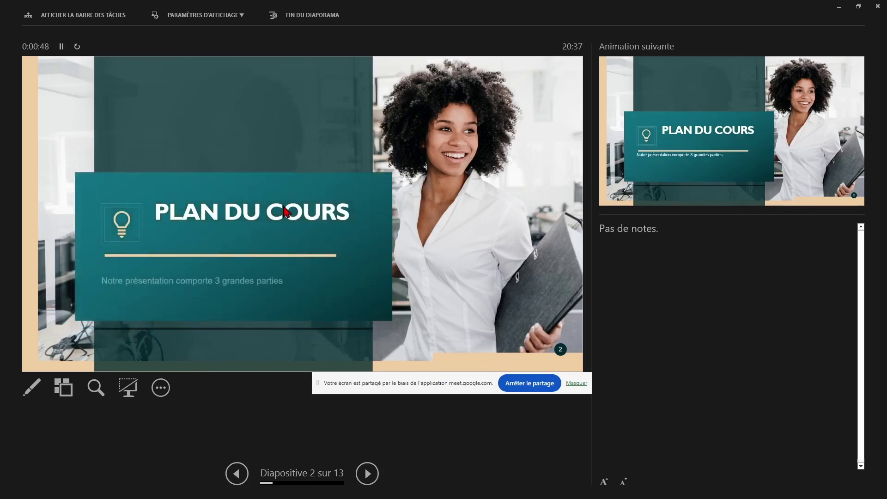
pyautogui.click(208, 296)
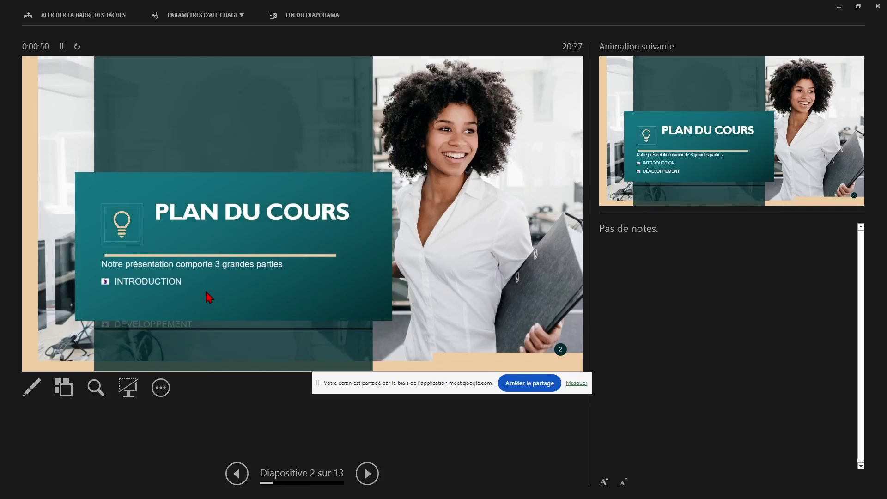
pyautogui.click(209, 296)
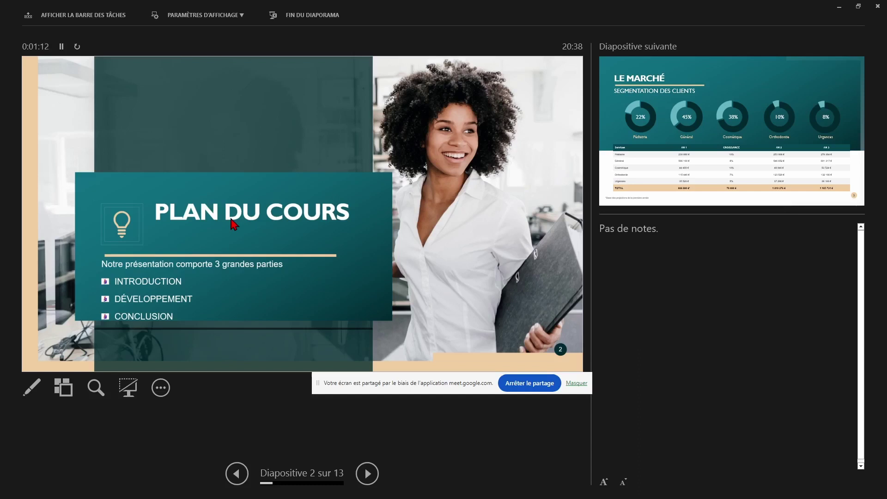
pyautogui.press('Escape')
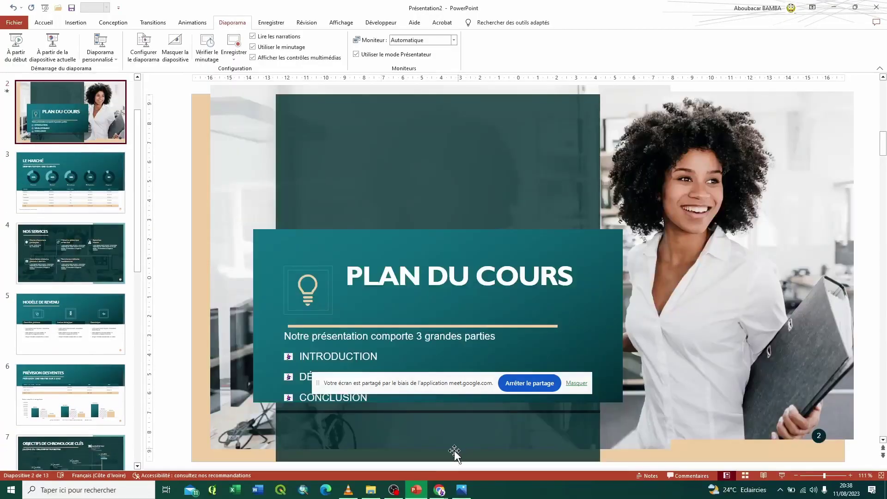
# Bring the Google Meet call window to the front from the Chrome taskbar icon.
pyautogui.moveTo(439, 489)
pyautogui.click(388, 450)
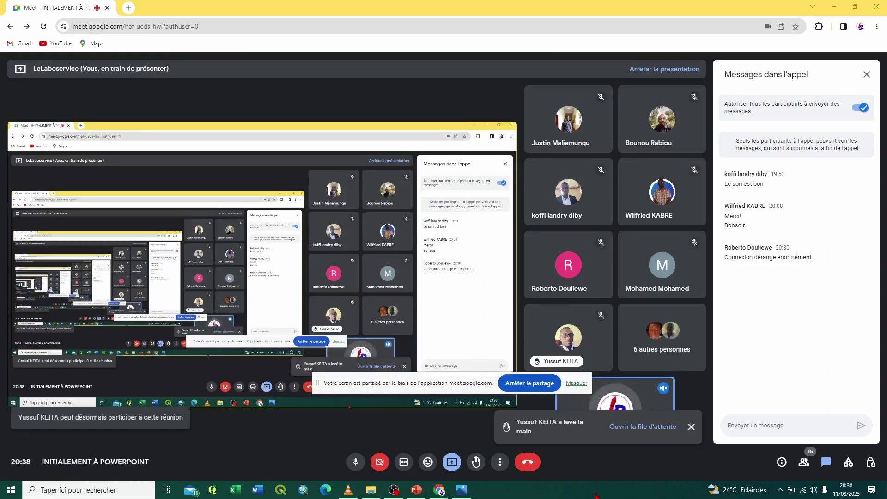
# Return to the PowerPoint window showing the 'PLAN DU COURS' slide.
pyautogui.click(416, 489)
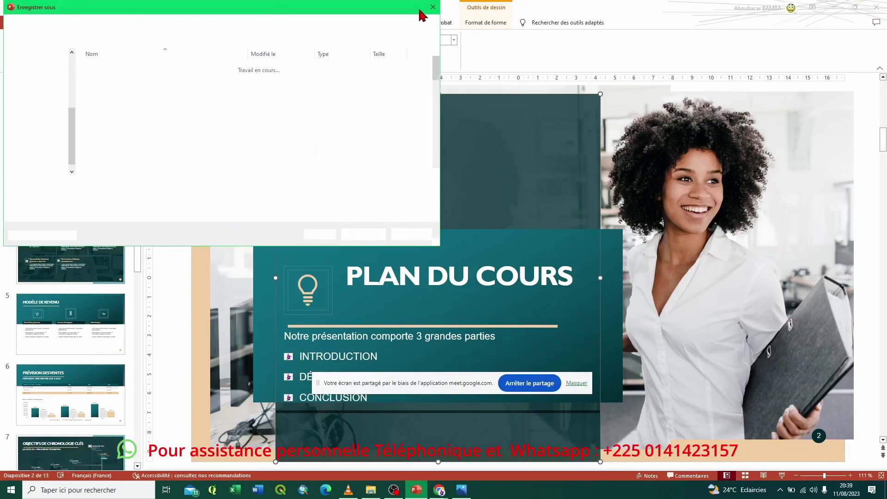
# Dismiss the Save As dialog, deselect the shape, and move the Meet sharing notice aside.
pyautogui.click(433, 7)
pyautogui.click(152, 141)
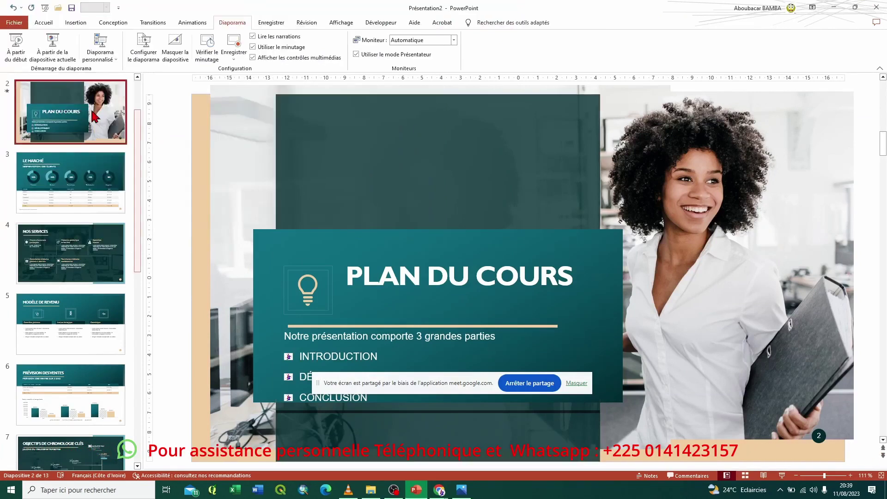
pyautogui.moveTo(457, 393)
pyautogui.mouseDown()
pyautogui.moveTo(508, 432)
pyautogui.moveTo(585, 459)
pyautogui.mouseUp()
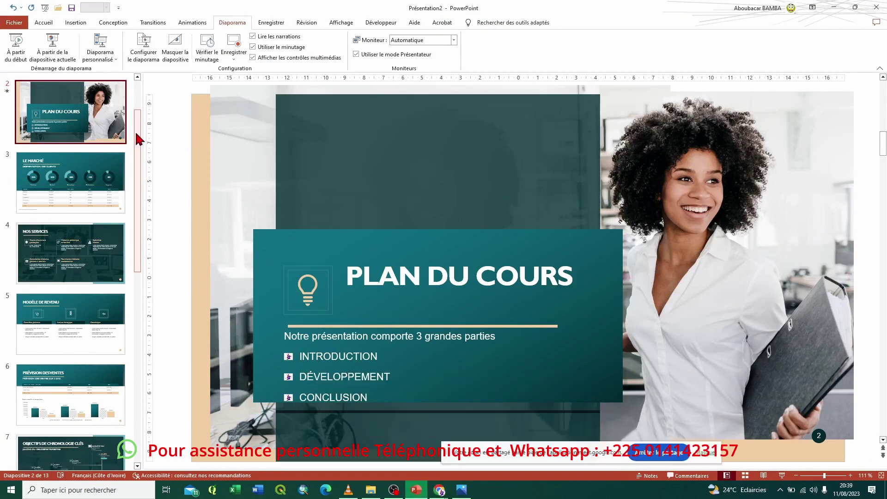
# Show slide 1, 'SÉANCE 01 INITIATION A POWERPOINT', and move the sharing bar lower left.
pyautogui.scroll(2, 139, 138)
pyautogui.click(103, 139)
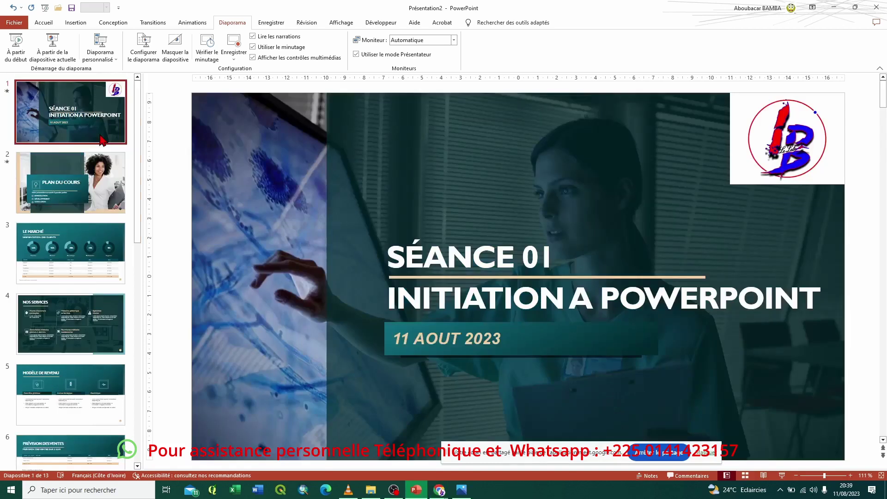
pyautogui.moveTo(556, 452)
pyautogui.mouseDown()
pyautogui.moveTo(336, 421)
pyautogui.moveTo(234, 432)
pyautogui.mouseUp()
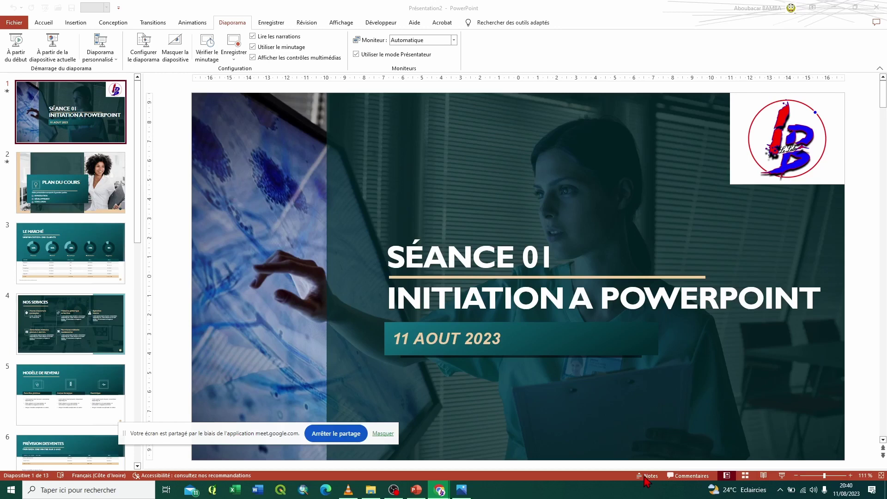
# Add the speaker note 'Bonsoir à tous, bienvenue, Nous sommes à notre session gratuite de formation mensuelle' to slide 1.
pyautogui.click(647, 480)
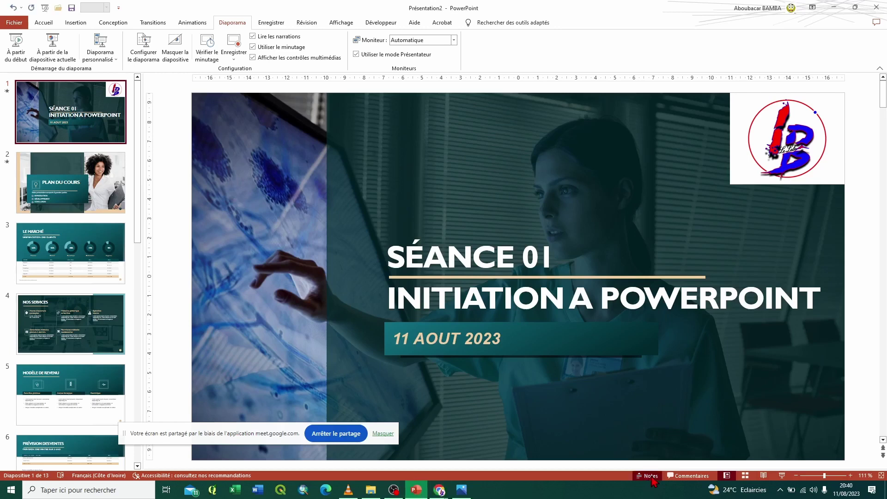
pyautogui.click(651, 478)
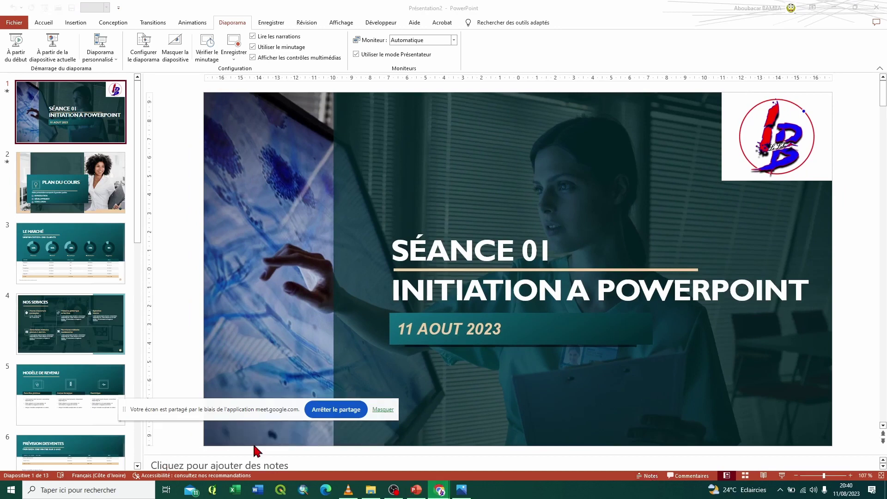
pyautogui.click(268, 464)
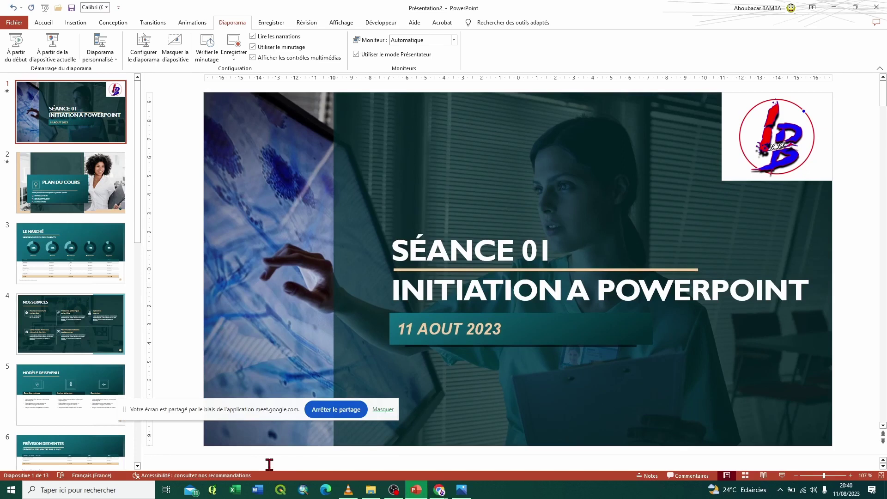
pyautogui.write('Bo')
pyautogui.write('nsoir à')
pyautogui.write(' tous, b')
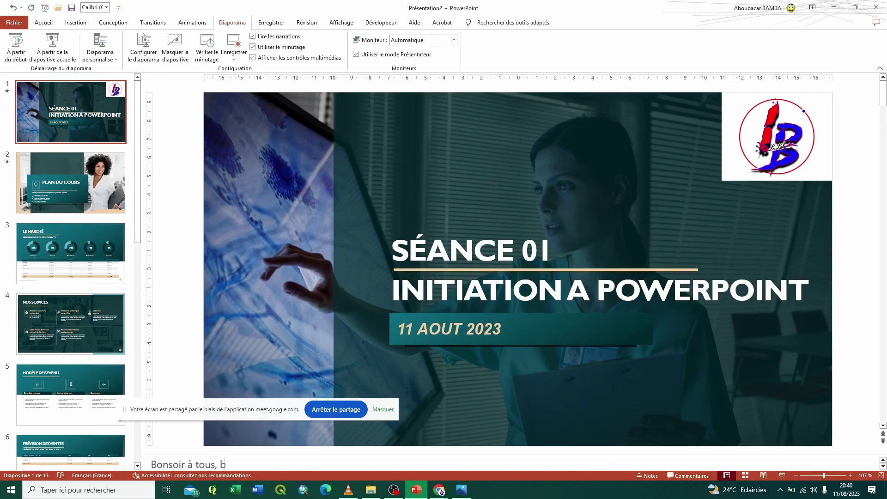
pyautogui.write('ienvenue')
pyautogui.write(', N')
pyautogui.write('ous sommes')
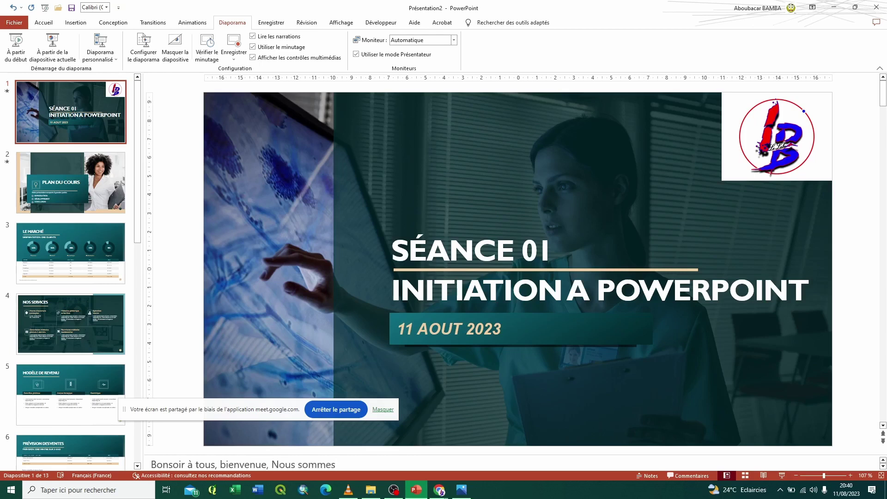
pyautogui.write(' à notre')
pyautogui.write(' se')
pyautogui.write('ssion gratuite')
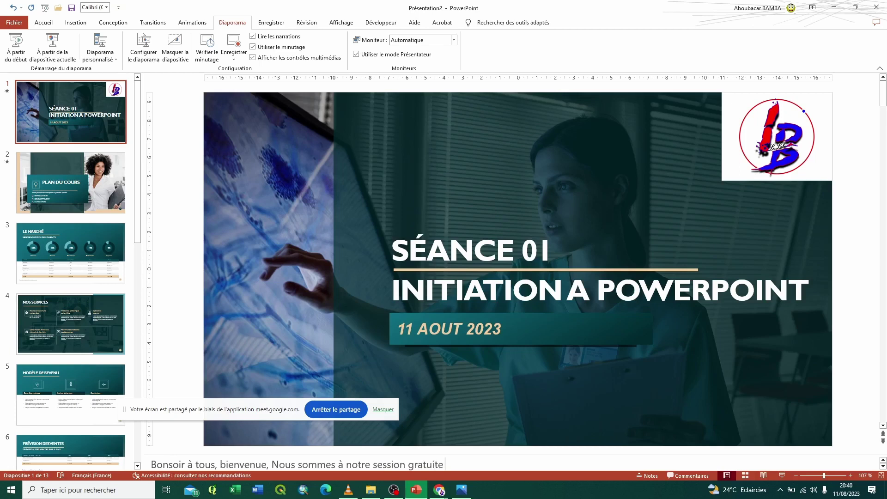
pyautogui.write(' de forpa')
pyautogui.press('BackSpace')
pyautogui.press('BackSpace')
pyautogui.write('mation')
pyautogui.write(' mensuell')
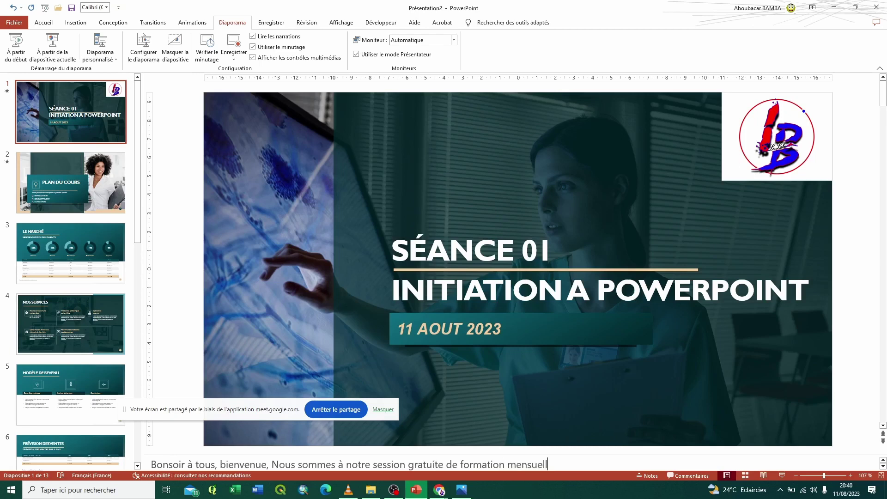
pyautogui.write('e')
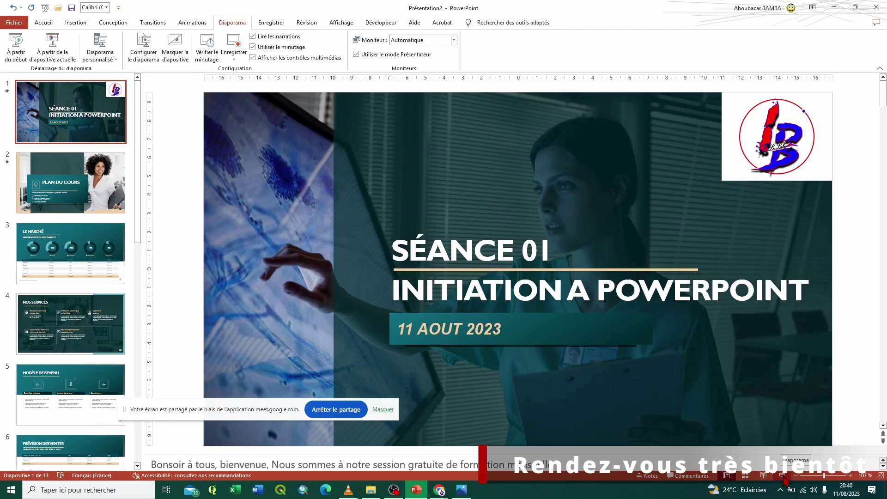
# Start the slideshow from slide 1 and switch to Presenter view (Afficher le mode Présentateur).
pyautogui.click(783, 478)
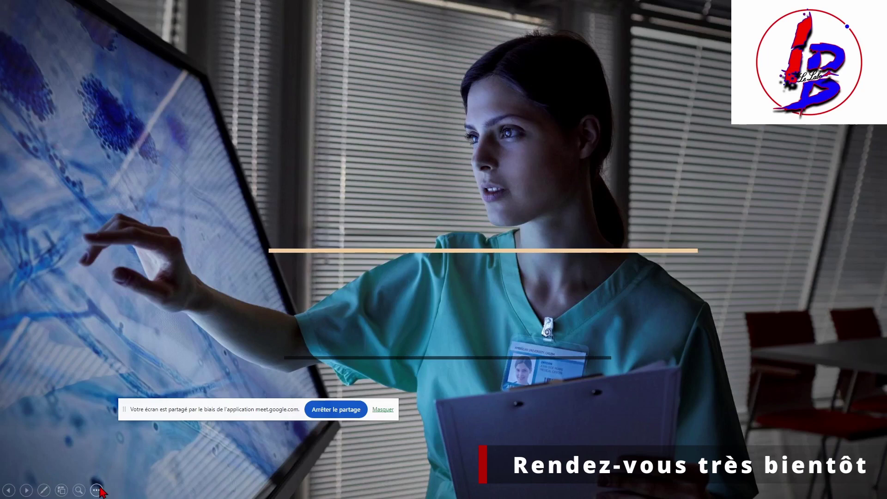
pyautogui.click(96, 491)
pyautogui.click(69, 349)
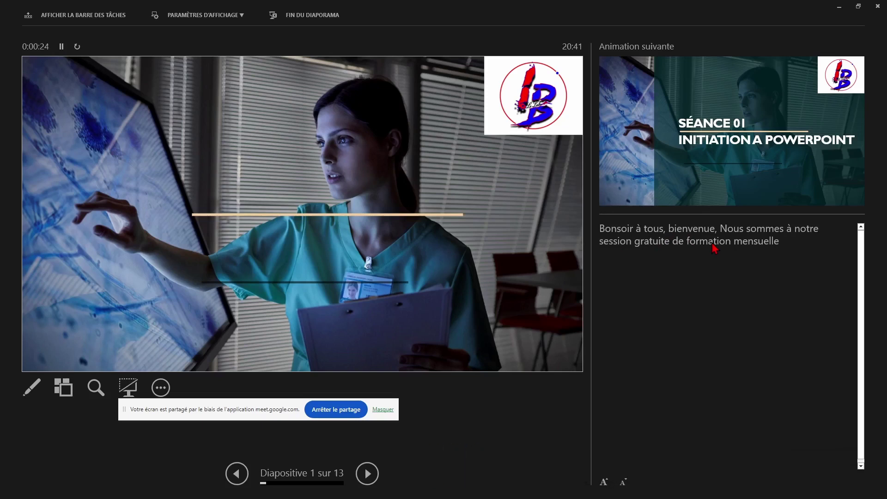
# Play the title slide's next animation, move the Meet bar lower, and end the slideshow.
pyautogui.click(476, 202)
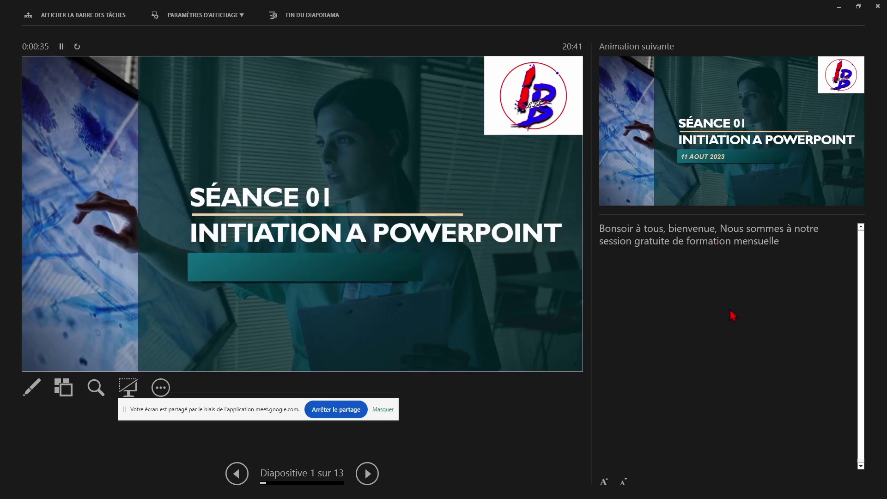
pyautogui.moveTo(271, 413); pyautogui.dragTo(268, 441)
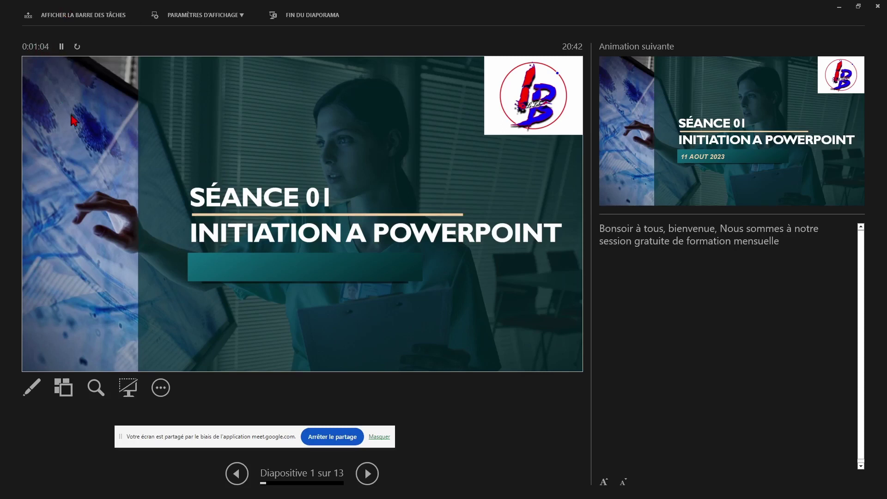
pyautogui.press('Escape')
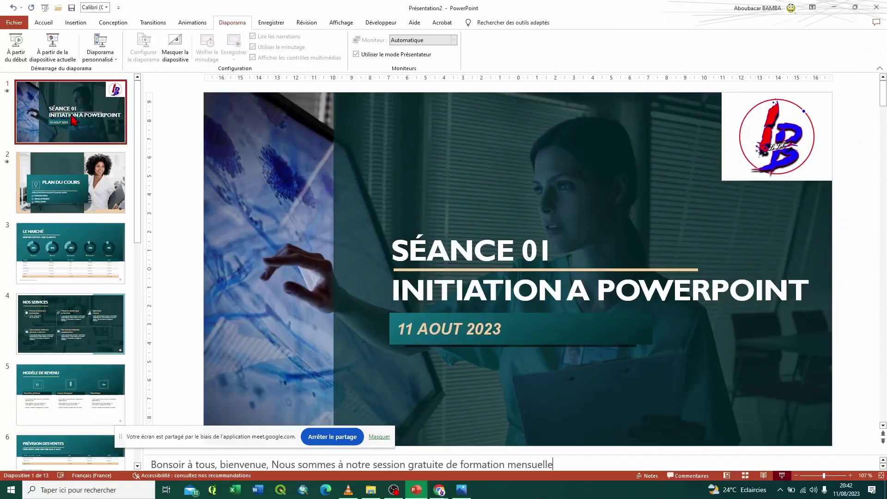
# In Meet's participant list, accept all pending join requests so the waiting person joins.
pyautogui.click(440, 491)
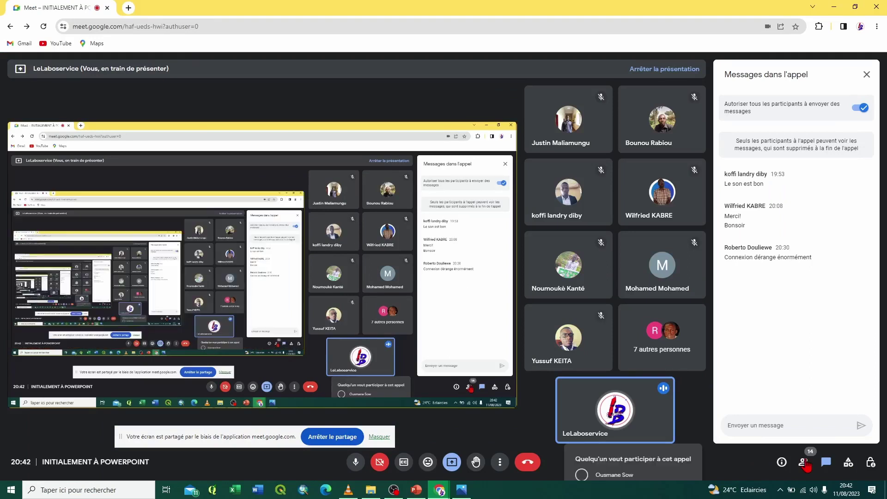
pyautogui.click(804, 462)
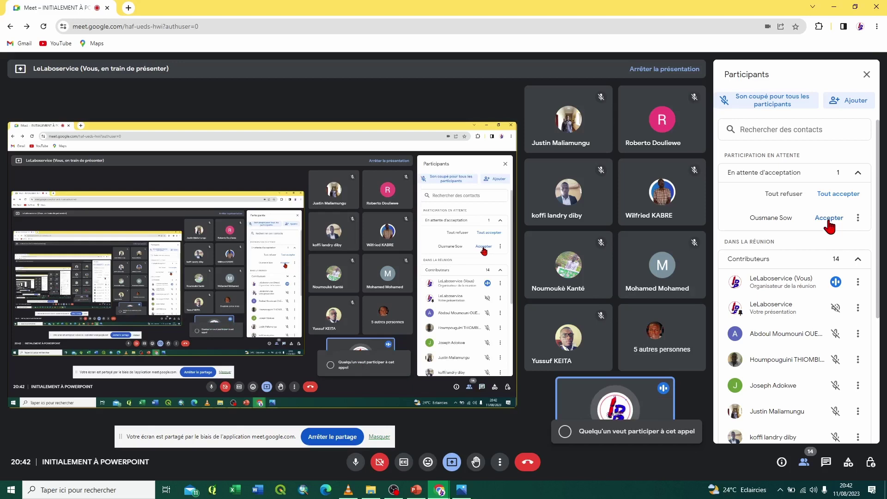
pyautogui.click(828, 221)
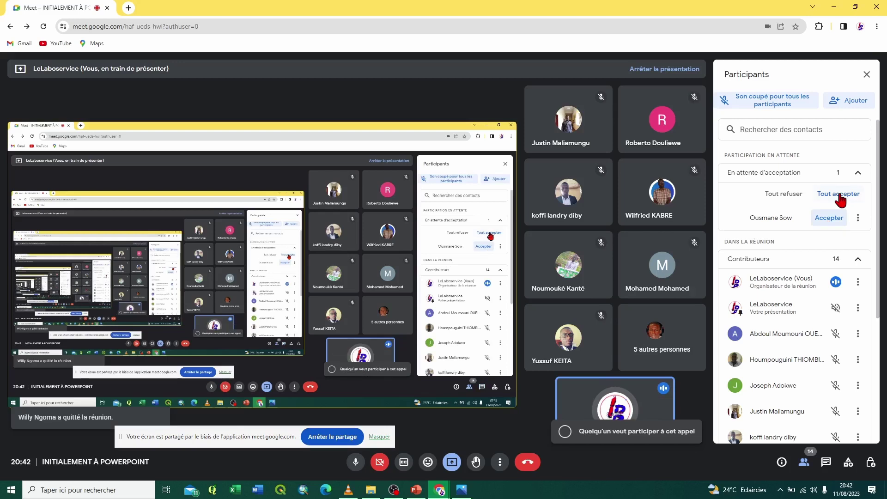
pyautogui.click(840, 200)
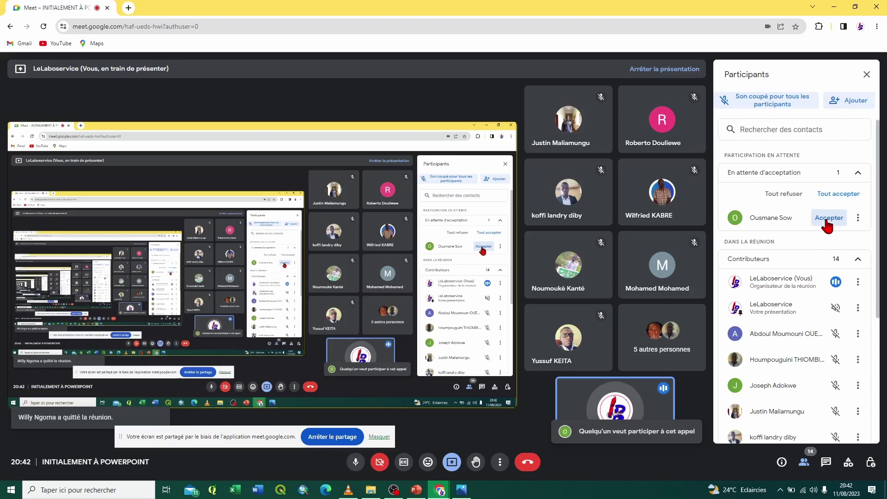
pyautogui.click(827, 218)
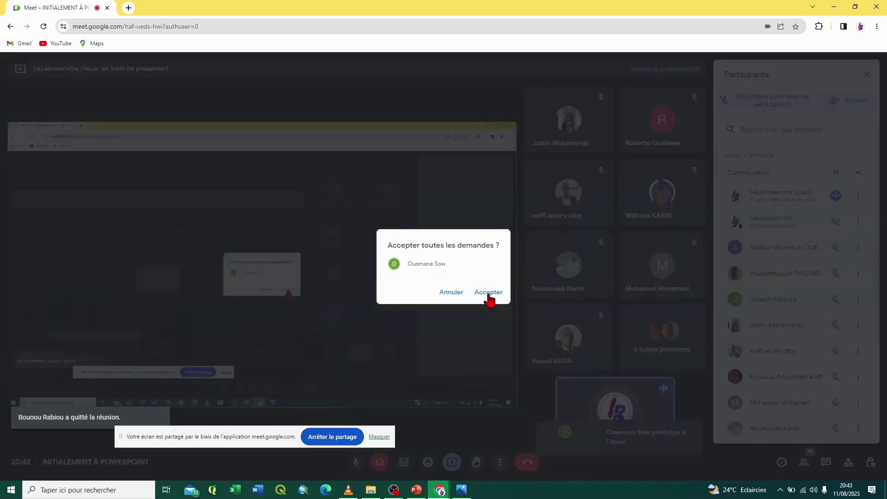
pyautogui.click(488, 292)
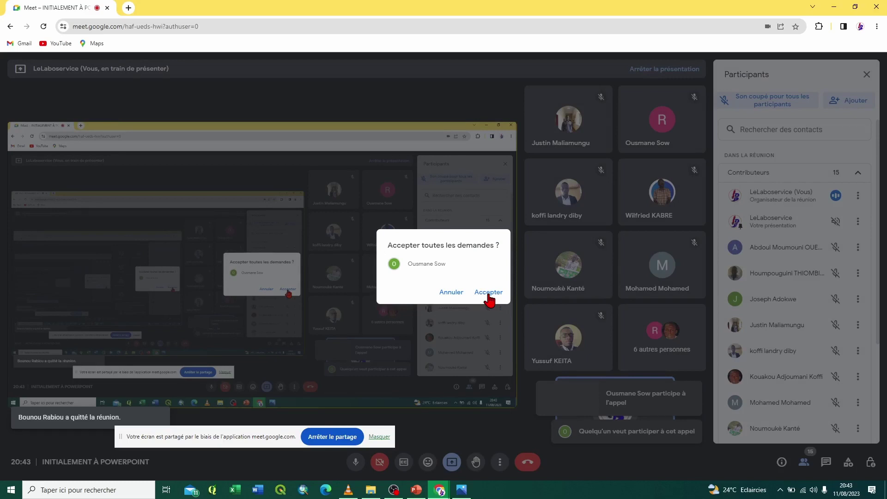
# Present the deck in Presenter view with F5 and Alt+F5, then circle the woman's face in red ink.
pyautogui.hotkey('alt', 'Tab')
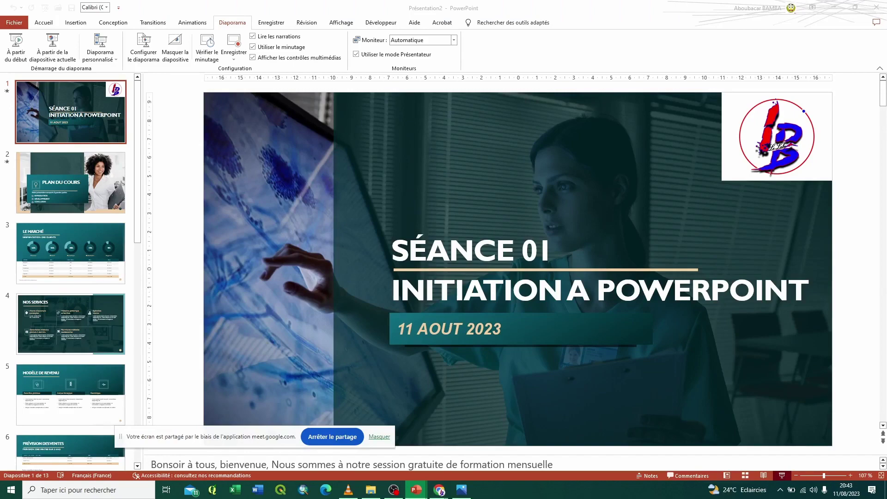
pyautogui.press('F5')
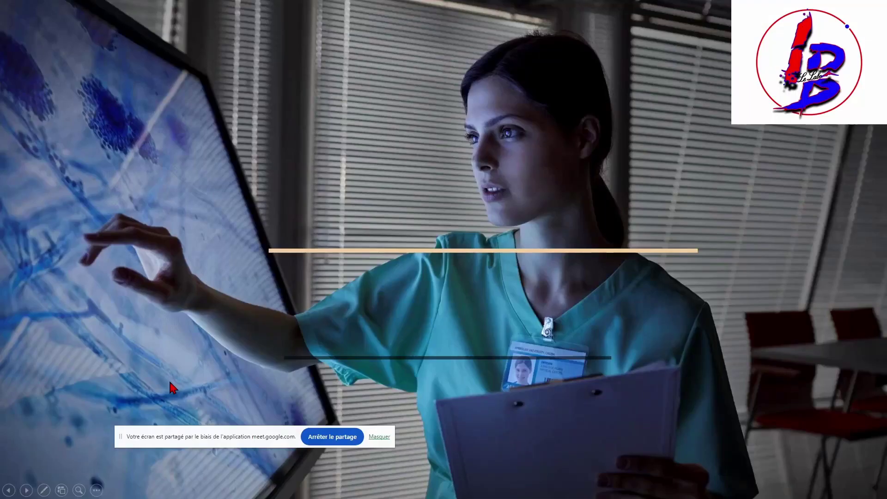
pyautogui.hotkey('alt', 'F5')
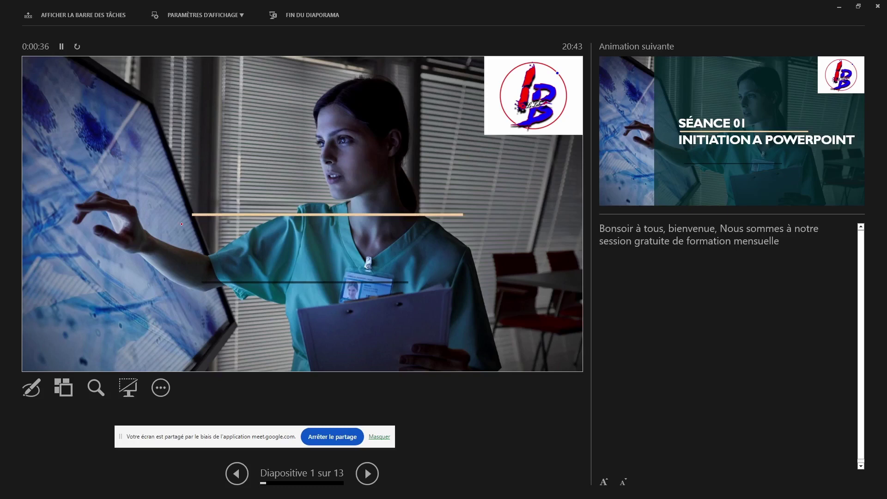
pyautogui.moveTo(318, 112); pyautogui.dragTo(272, 198)
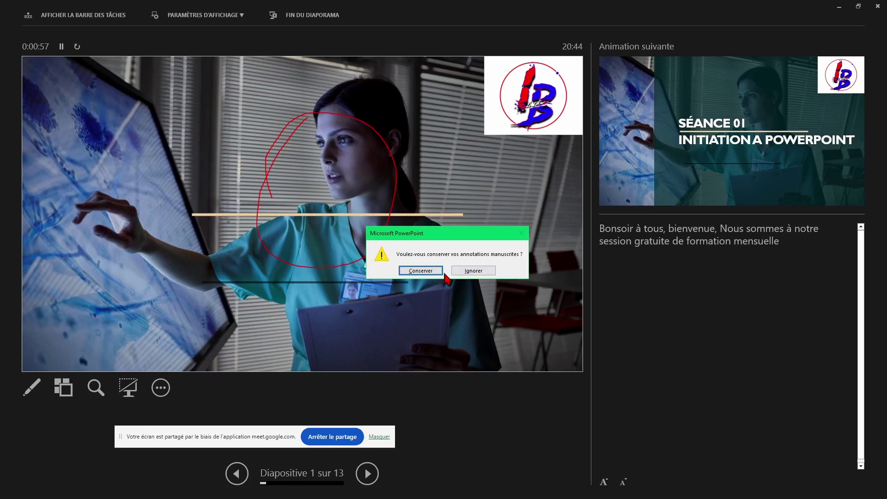
# Keep the ink annotations by choosing Conserver, returning to the editor on slide 1.
pyautogui.click(441, 271)
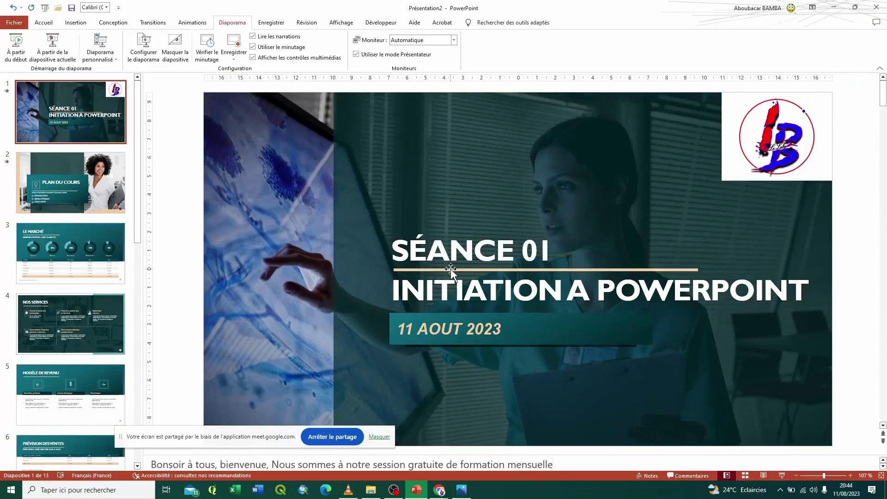